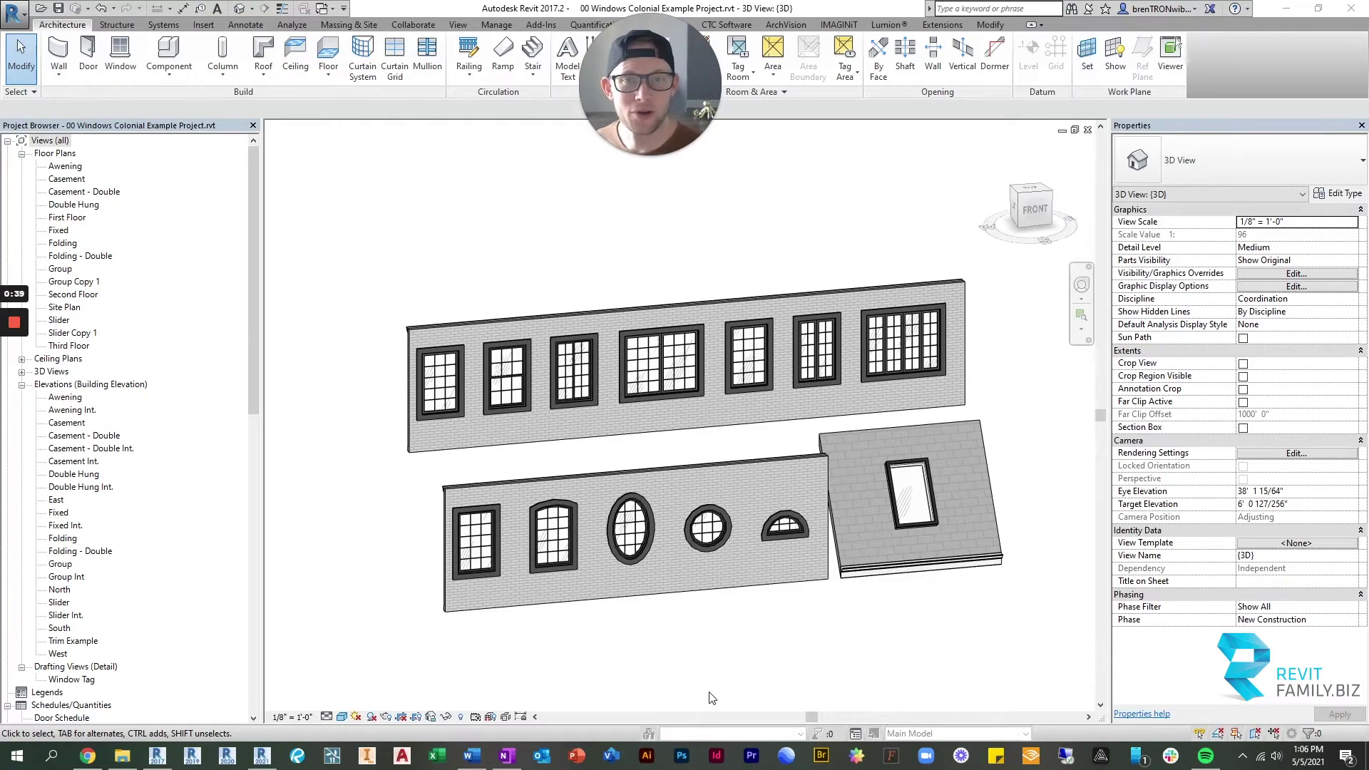
# Compare the 3D window displays in the Colonial, Prairie and Craftsman example projects, ending back in the Colonial project.
pyautogui.scroll(1, 770, 592)
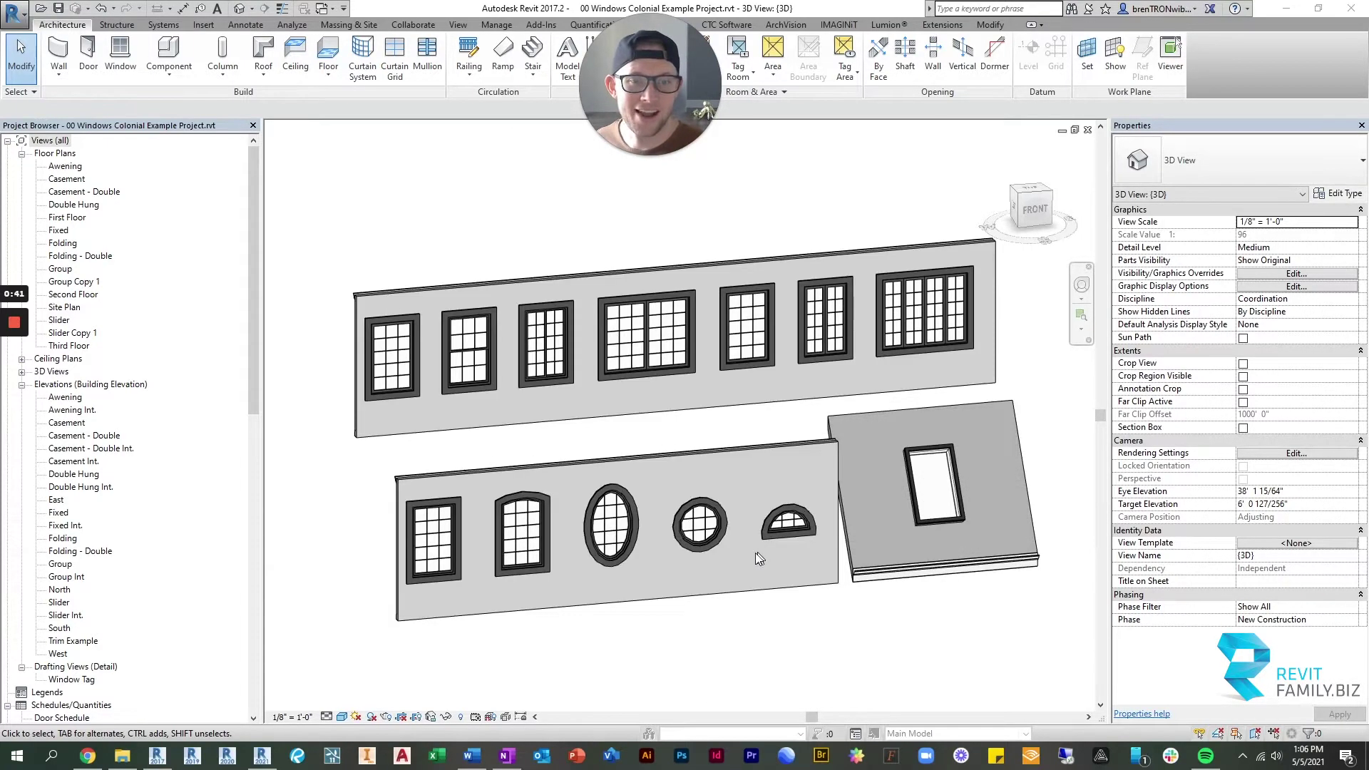
pyautogui.moveTo(730, 558); pyautogui.dragTo(717, 584, button='middle')
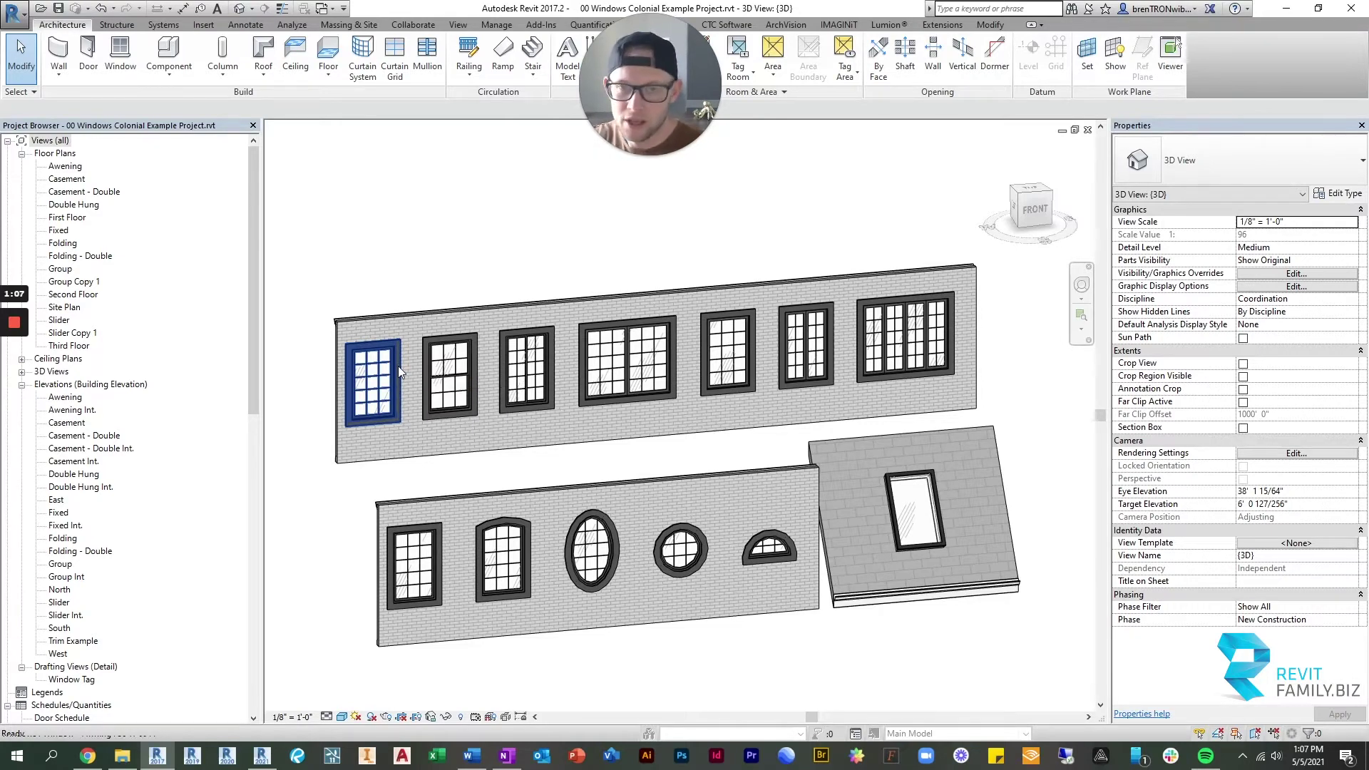
pyautogui.hotkey('ctrl', 'Tab')
pyautogui.keyDown('shift'); pyautogui.moveTo(404, 372); pyautogui.dragTo(523, 425, button='middle'); pyautogui.keyUp('shift')
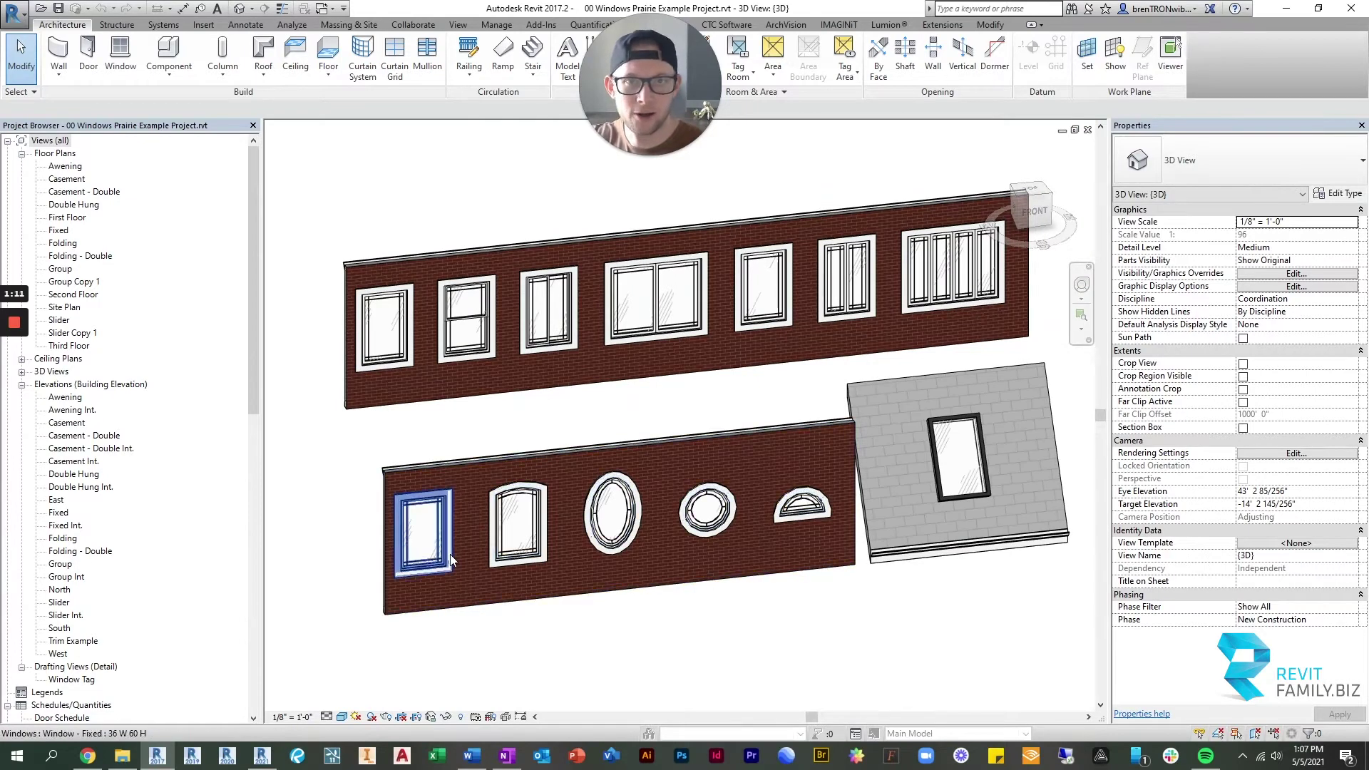
pyautogui.hotkey('ctrl', 'Tab')
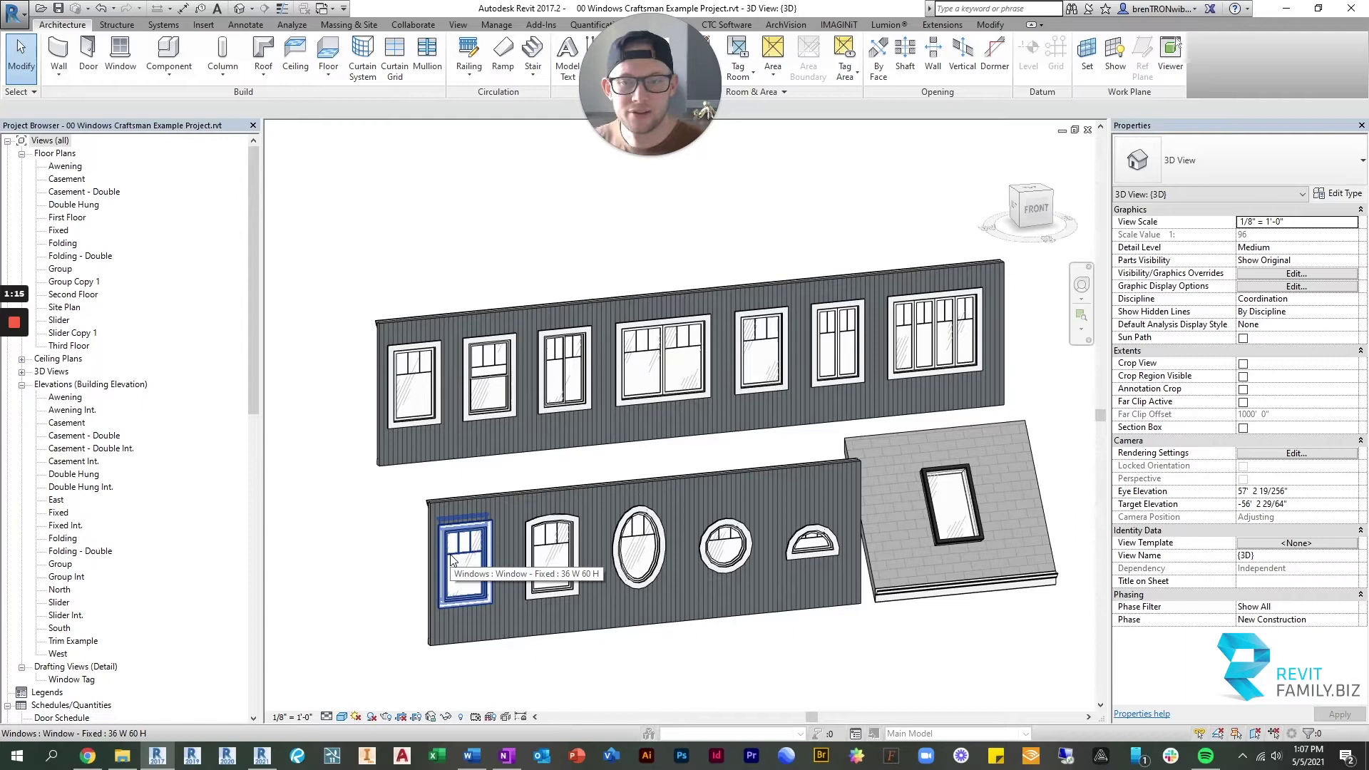
pyautogui.hotkey('ctrl', 'Tab')
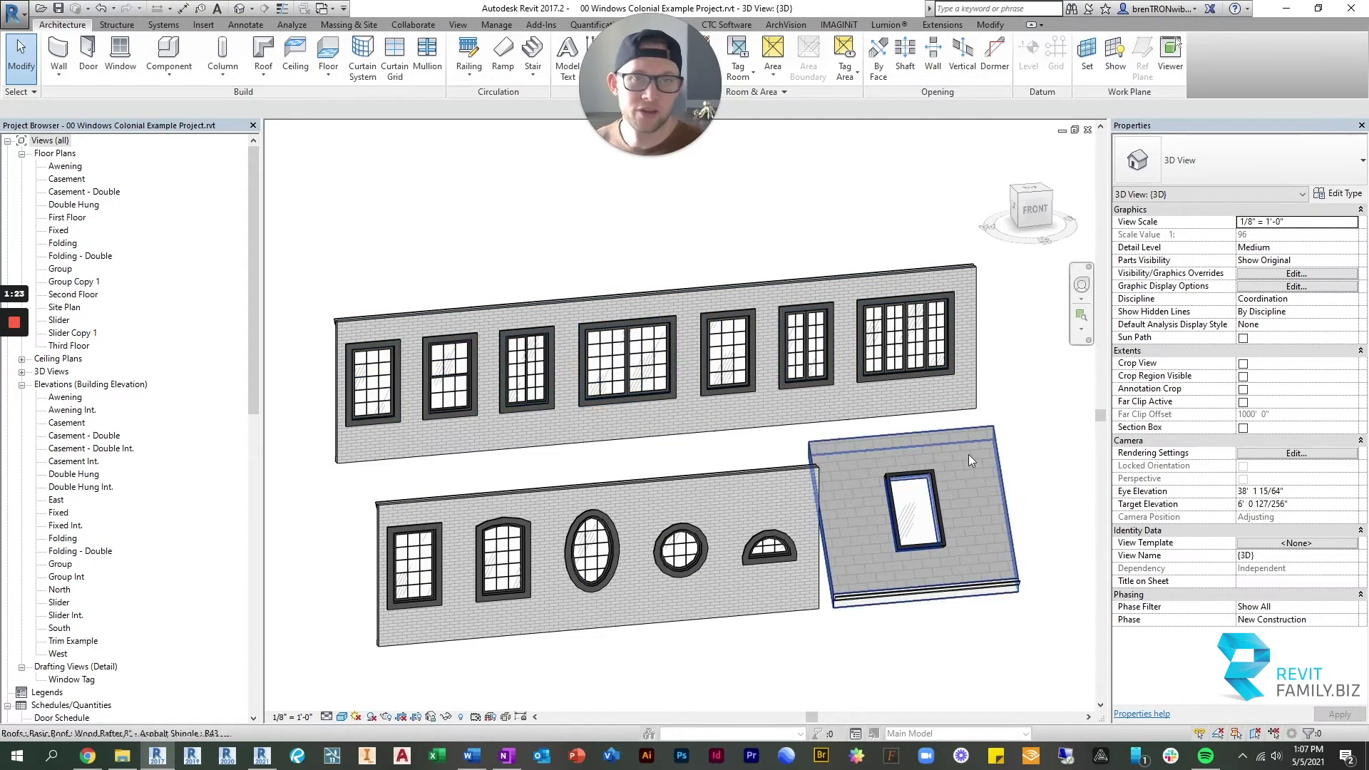
# Examine the Colonial project's single windows, shaped windows and skylight alongside its walls of window groups.
pyautogui.scroll(-5, 814, 455)
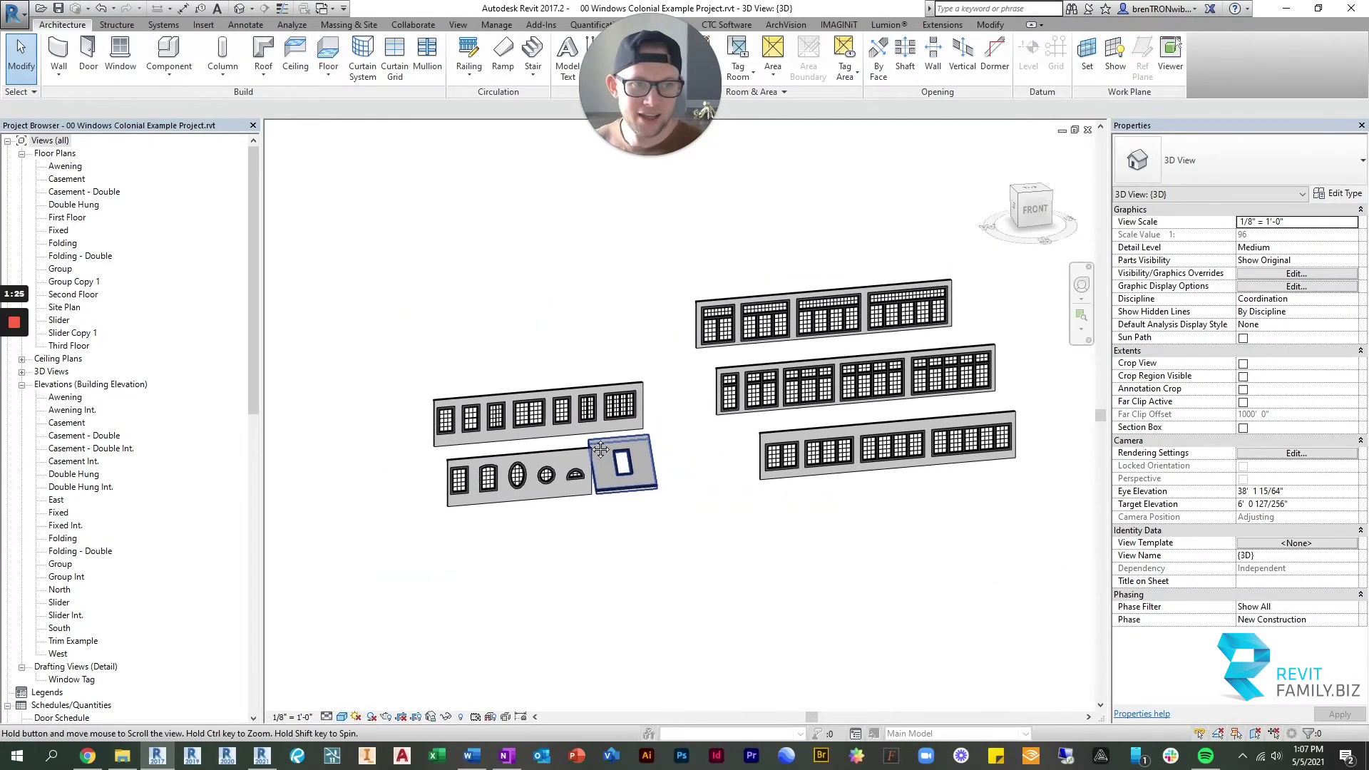
pyautogui.scroll(3, 544, 408)
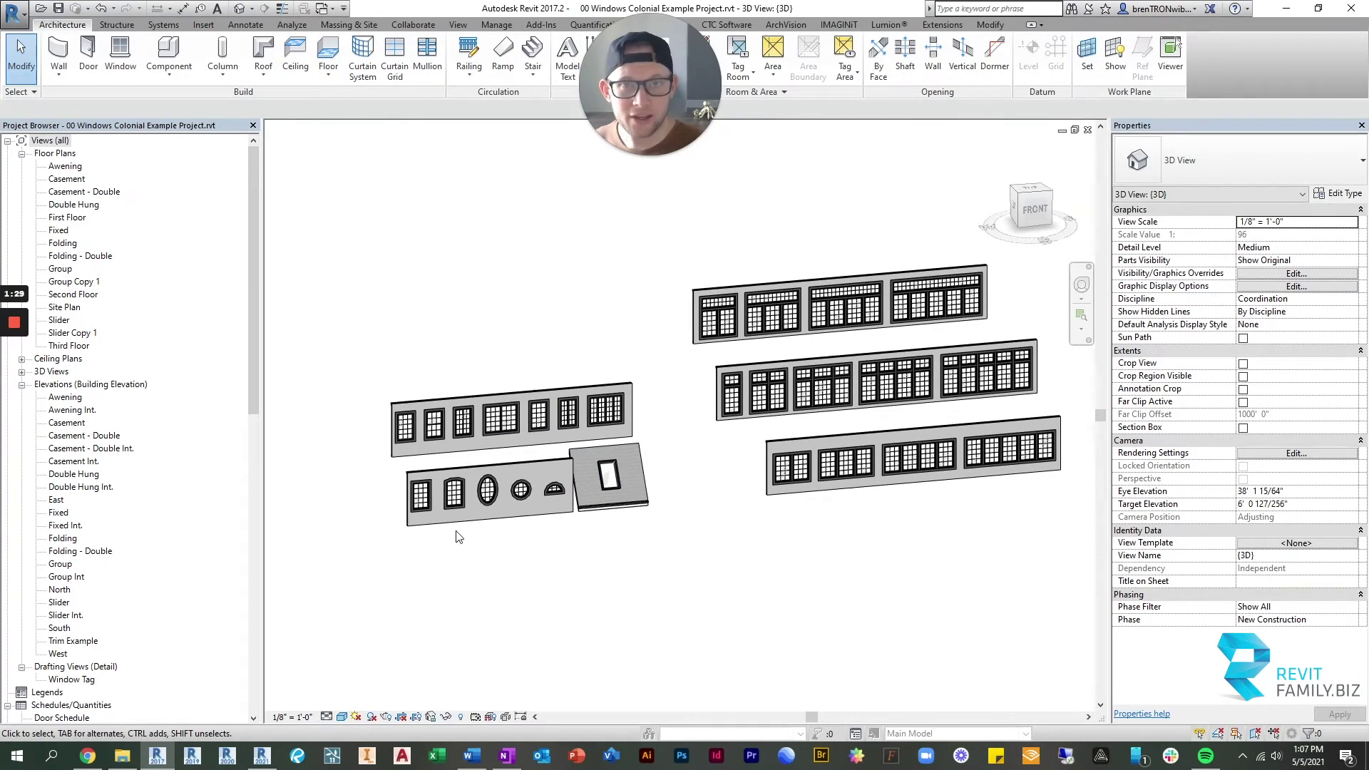
pyautogui.scroll(5, 442, 524)
pyautogui.scroll(-4, 566, 492)
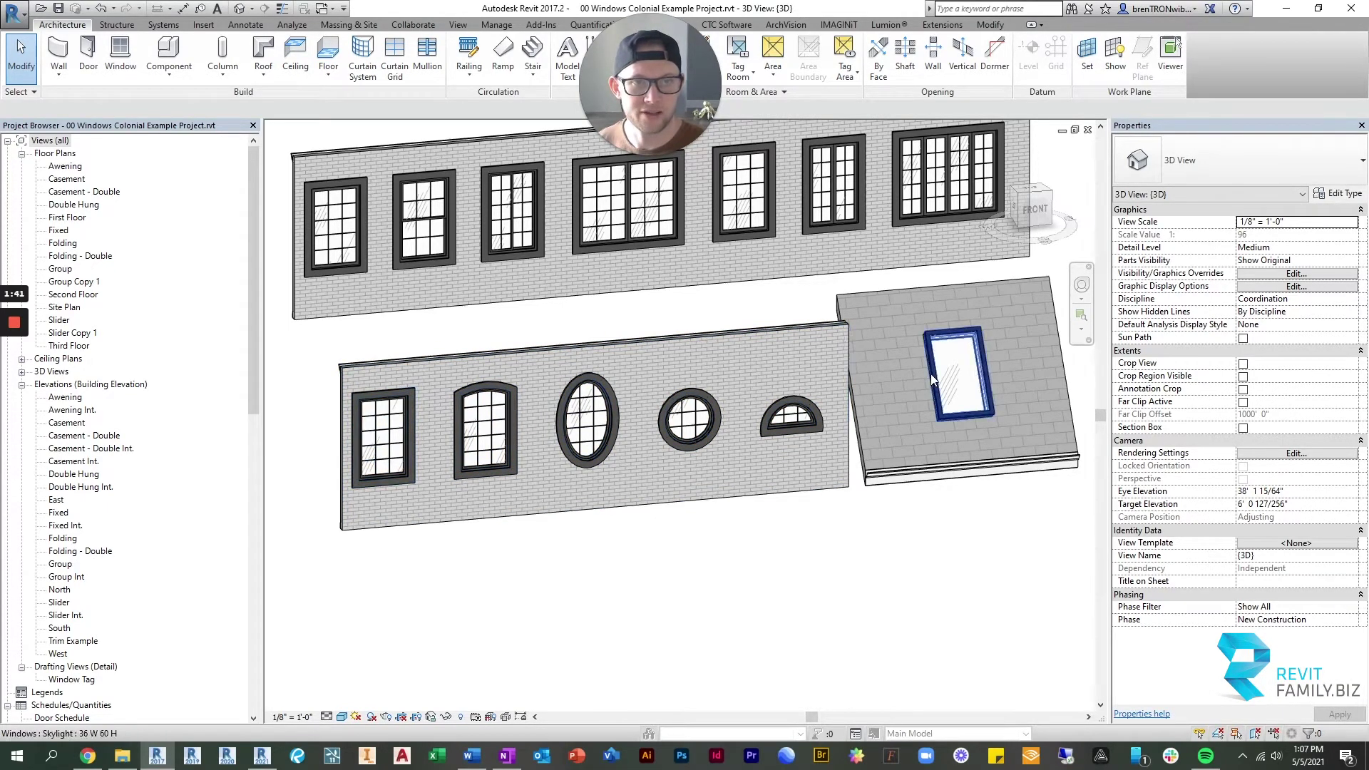
pyautogui.press('z')
pyautogui.press('f')
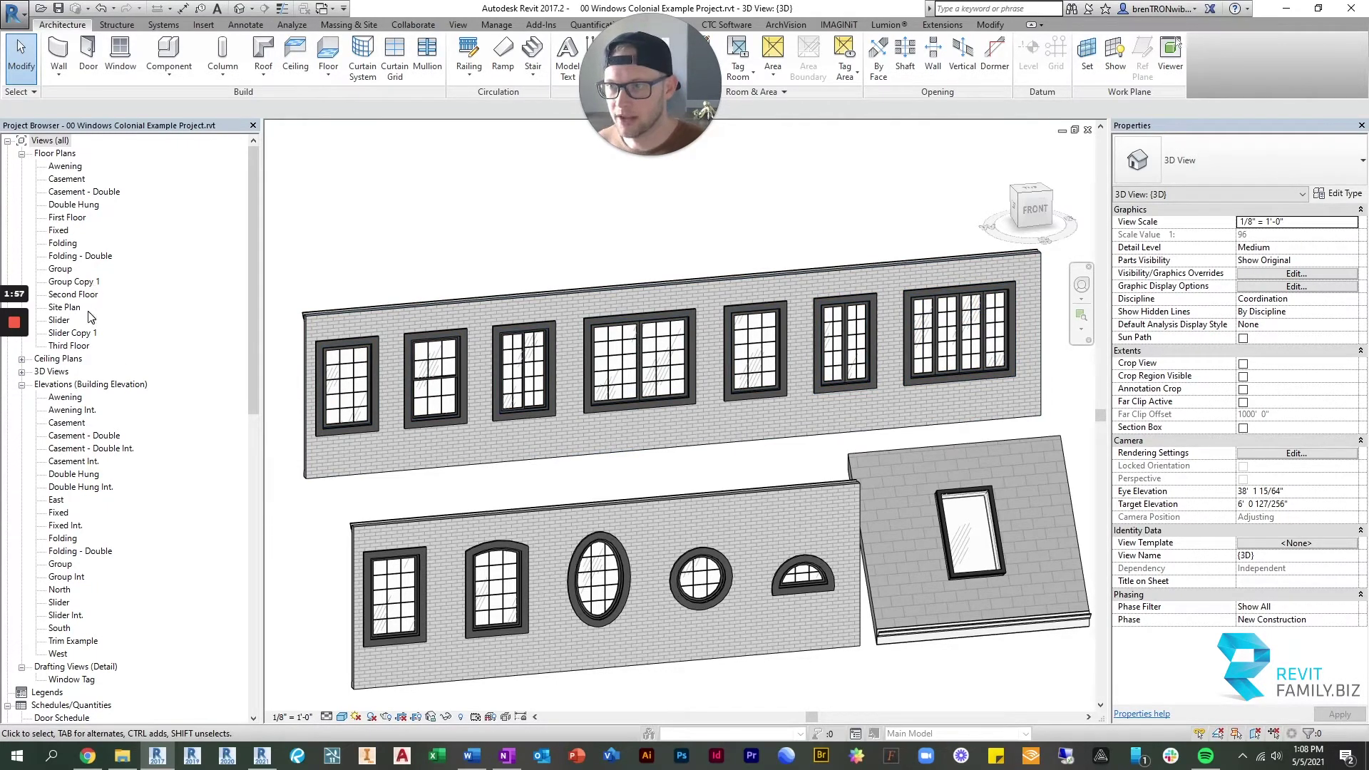
# Open the Second Floor plan and the South elevation to inspect how the windows and their opening symbols are drawn.
pyautogui.doubleClick(65, 296)
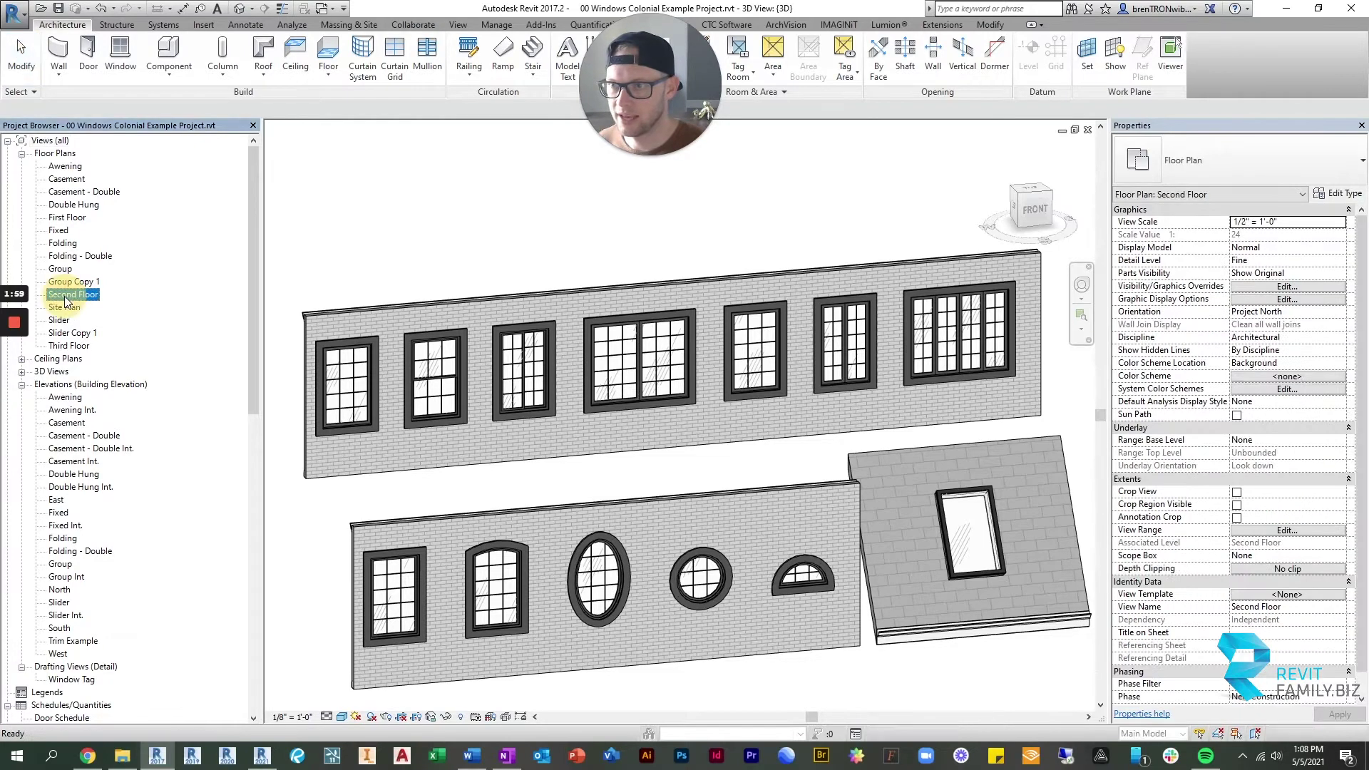
pyautogui.scroll(5, 492, 414)
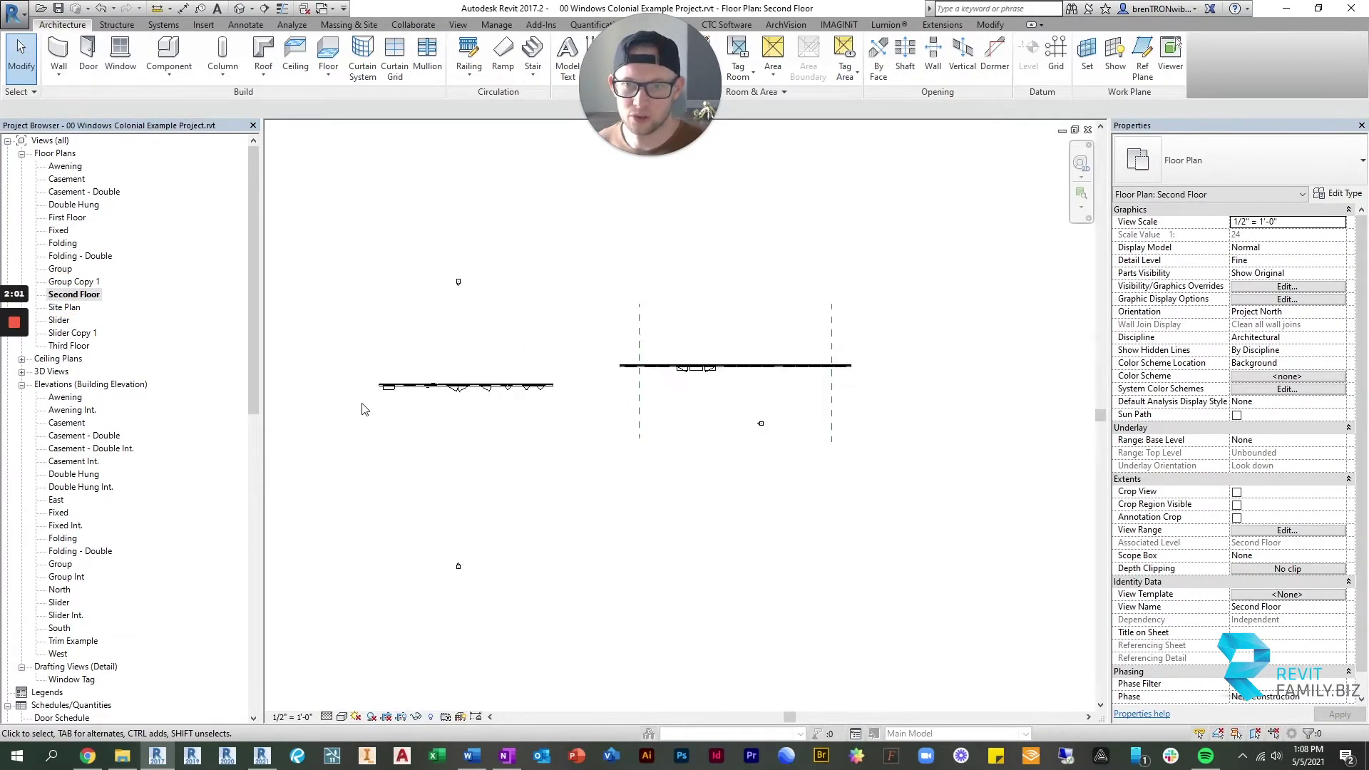
pyautogui.scroll(-4, 513, 388)
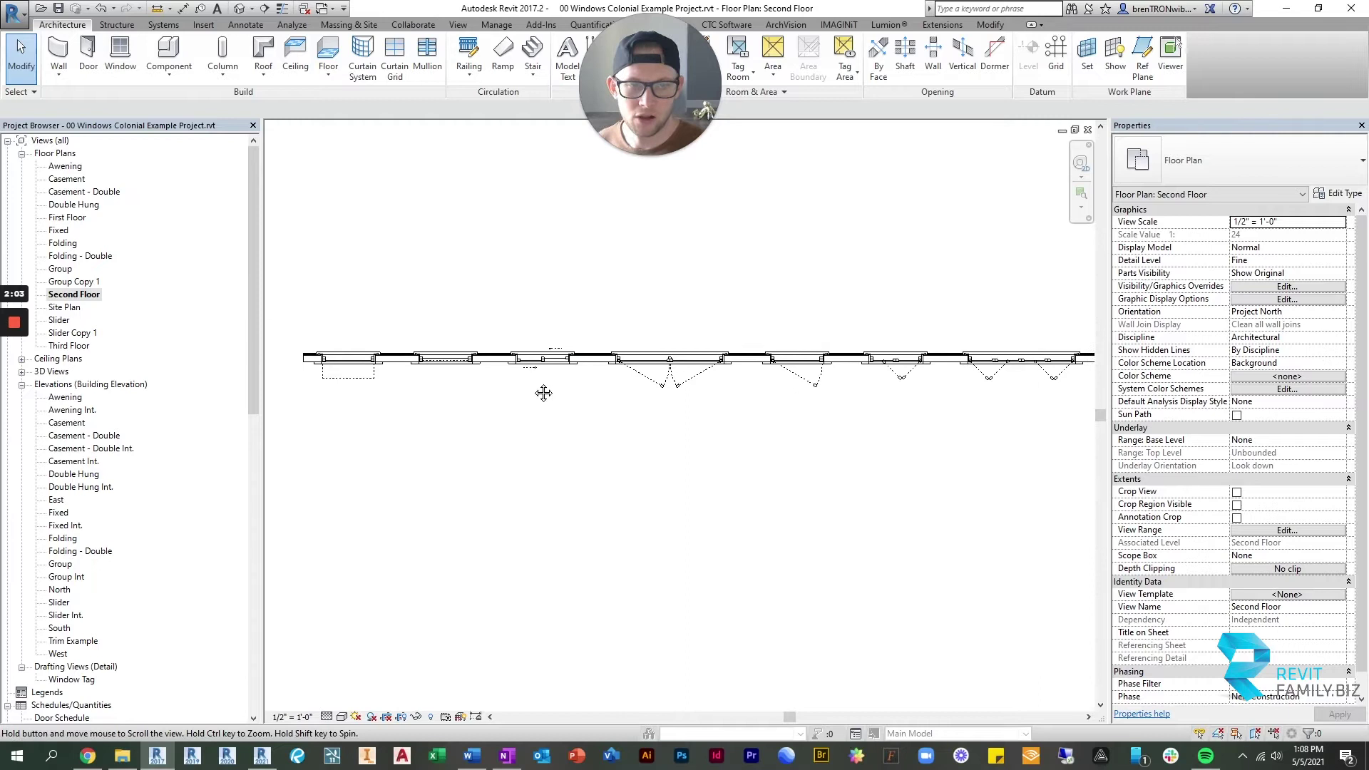
pyautogui.scroll(1, 370, 382)
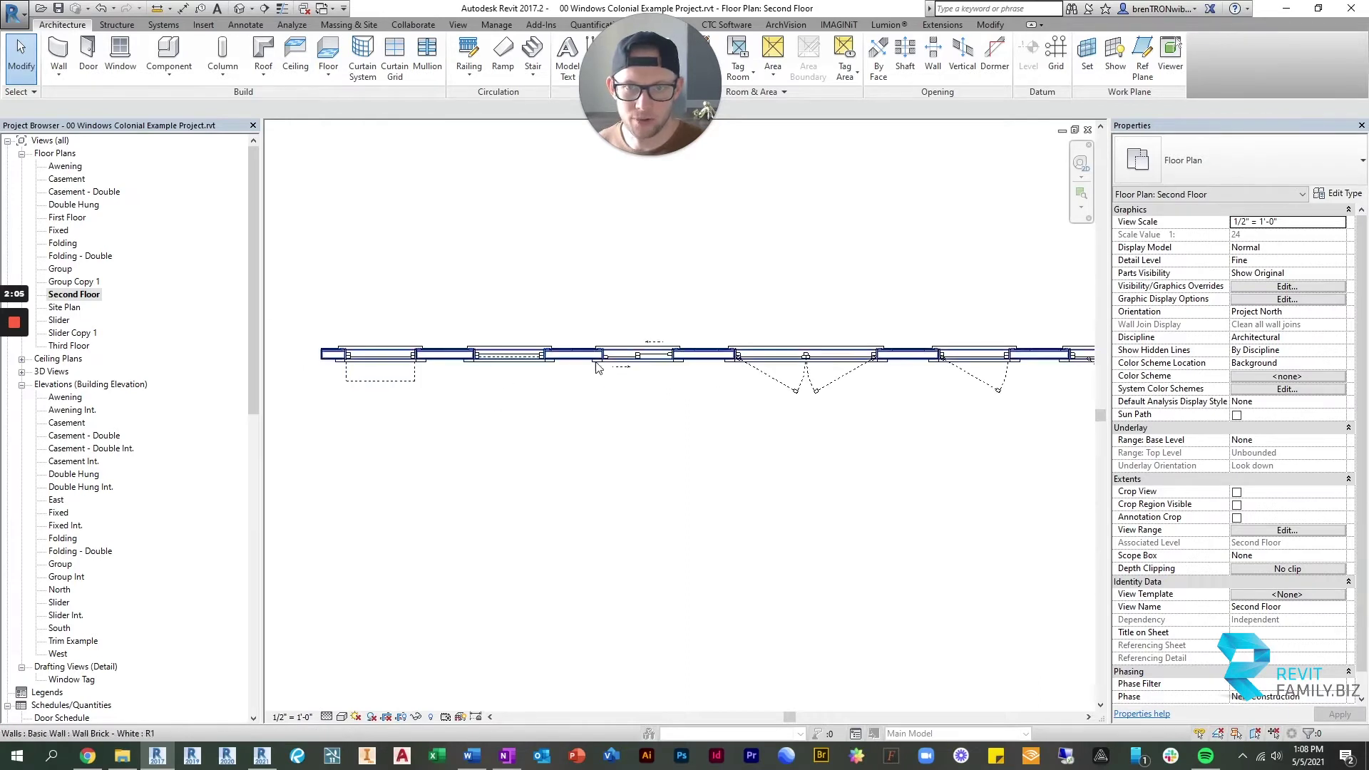
pyautogui.moveTo(746, 383); pyautogui.dragTo(684, 380, button='middle')
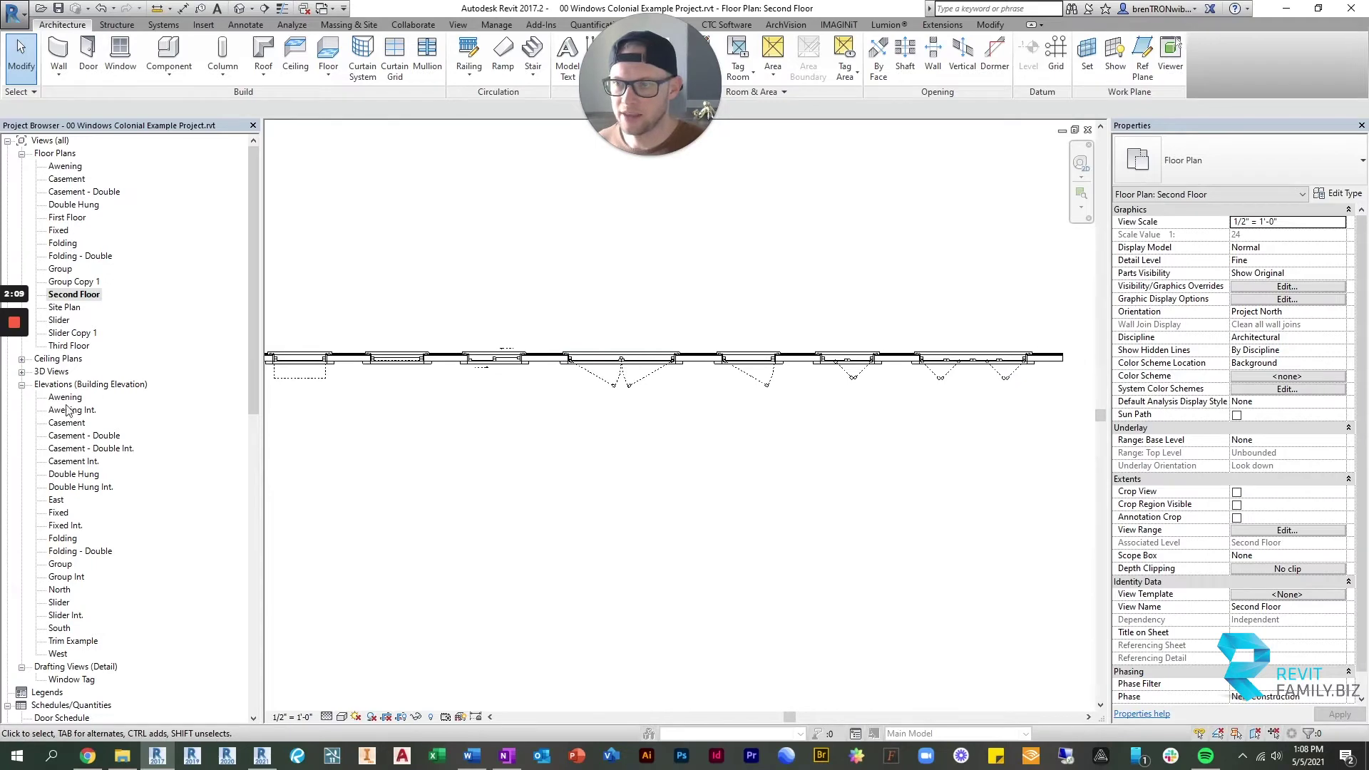
pyautogui.doubleClick(58, 629)
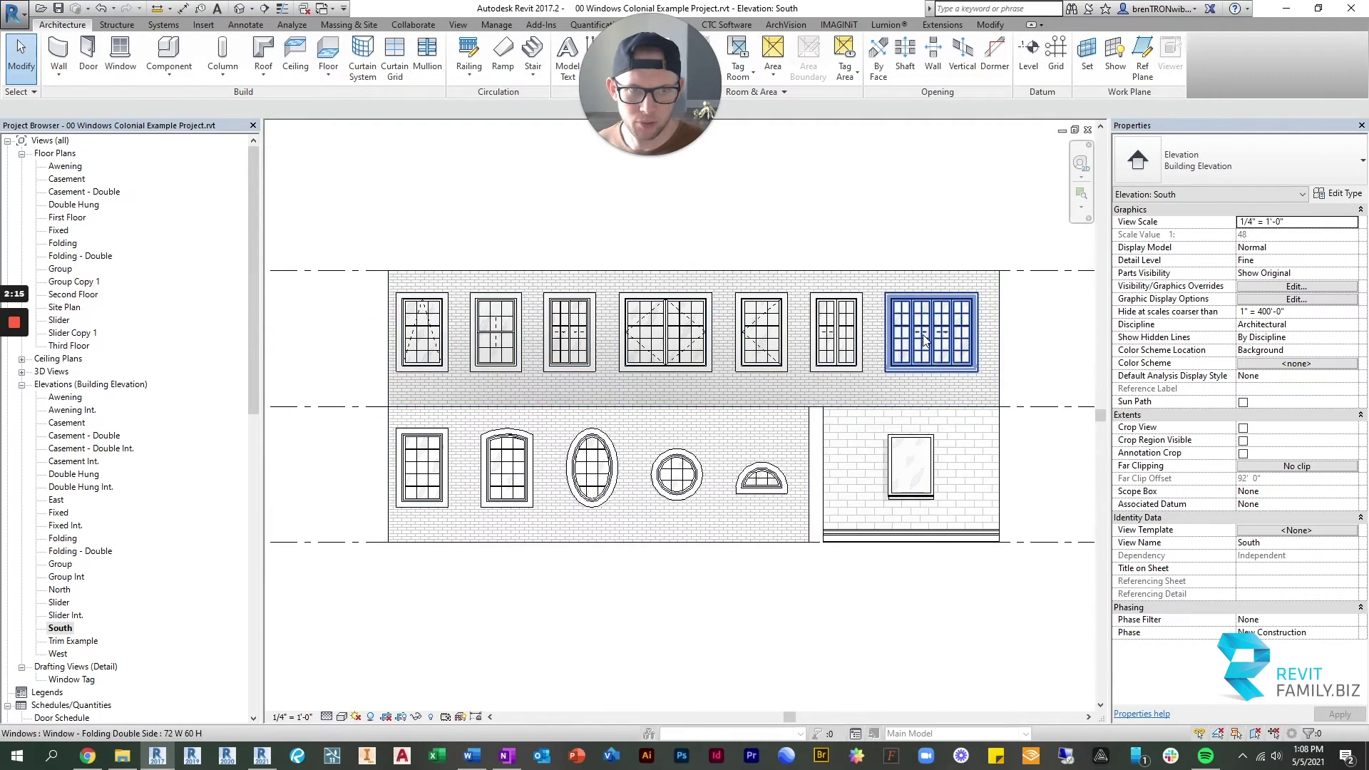
pyautogui.scroll(-3, 924, 340)
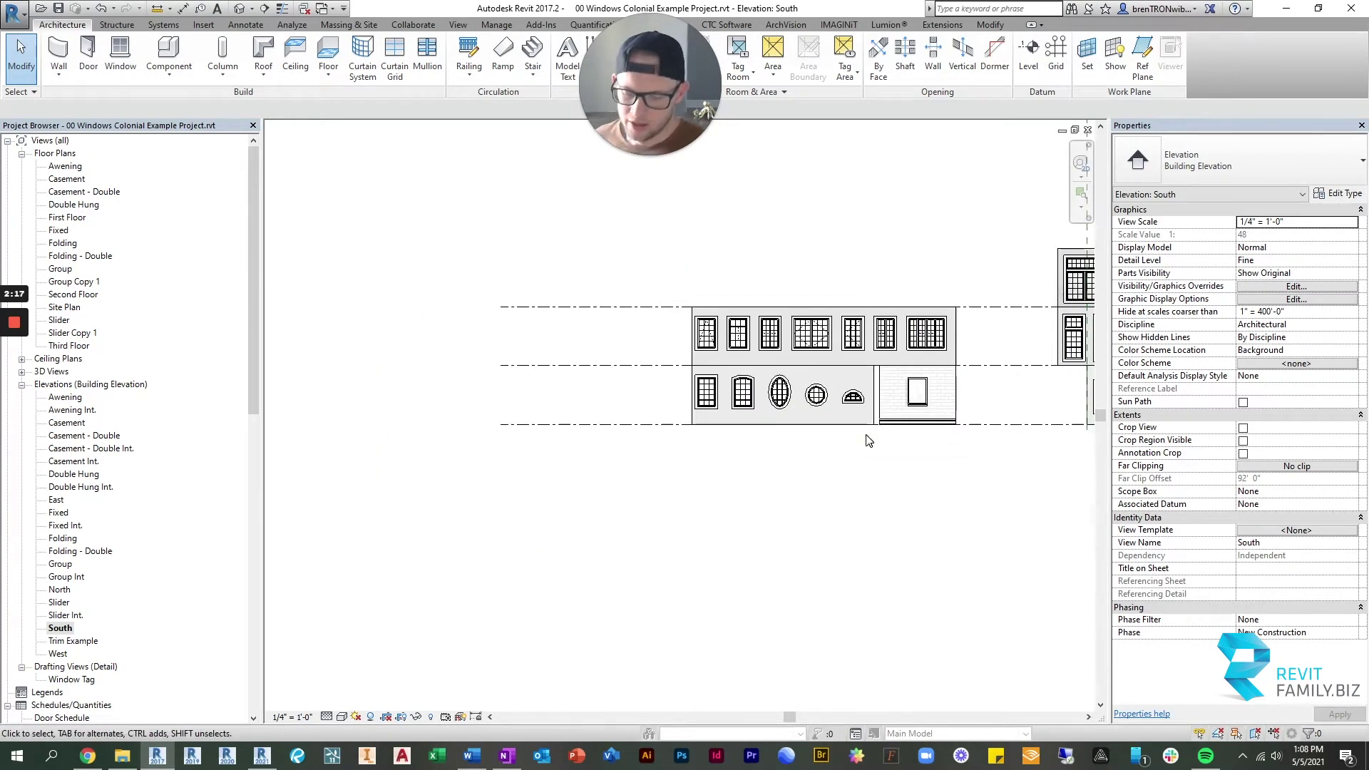
# Return to the default 3D view and examine the three walls of parametric window groups.
pyautogui.click(239, 8)
pyautogui.scroll(-3, 767, 490)
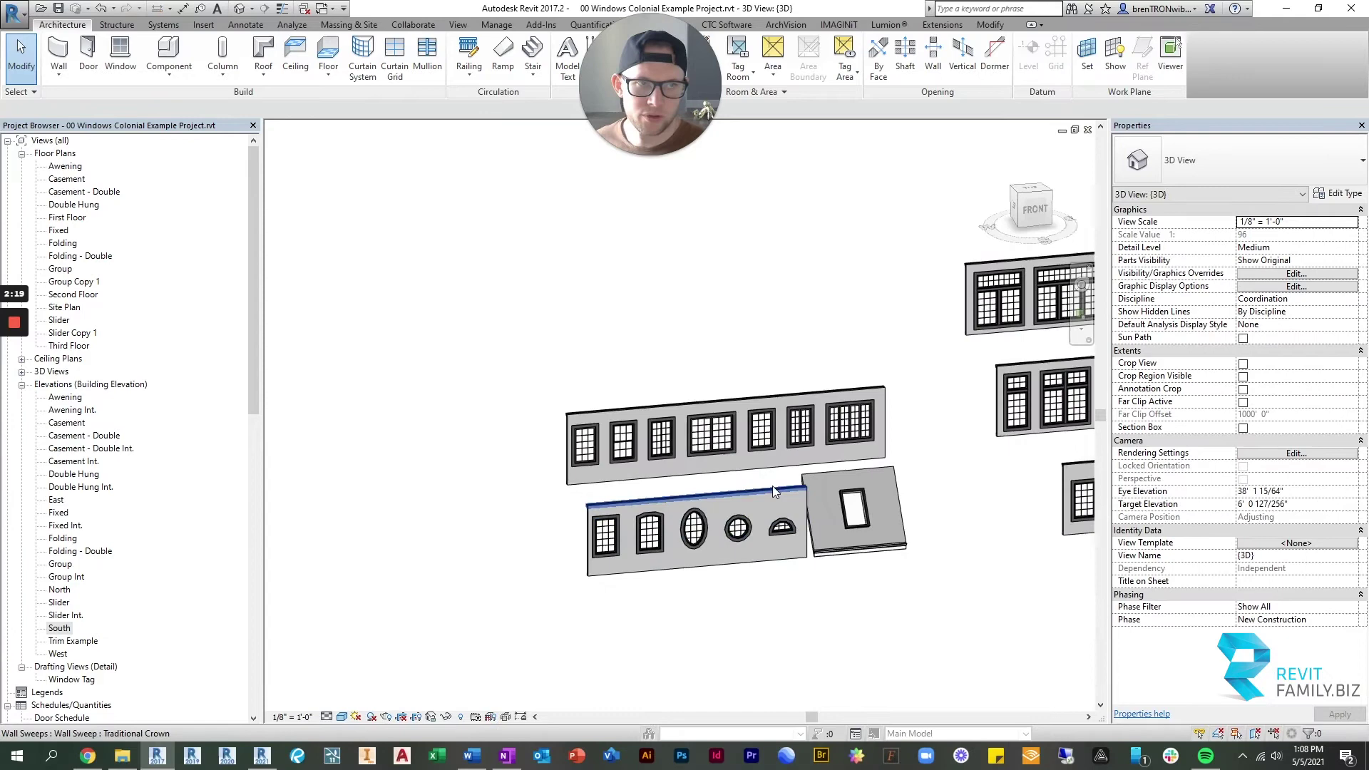
pyautogui.moveTo(772, 486); pyautogui.dragTo(428, 463, button='middle')
pyautogui.scroll(3, 838, 450)
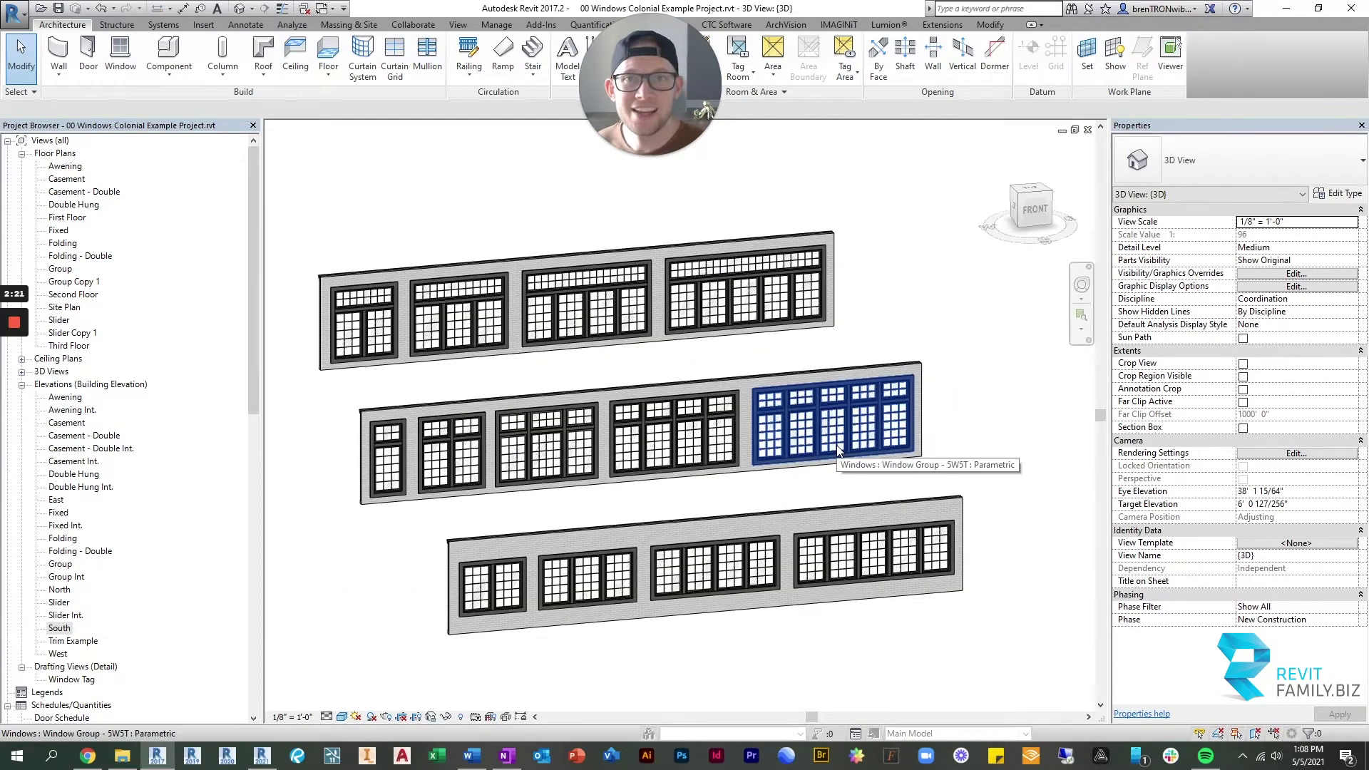
pyautogui.scroll(-3, 684, 407)
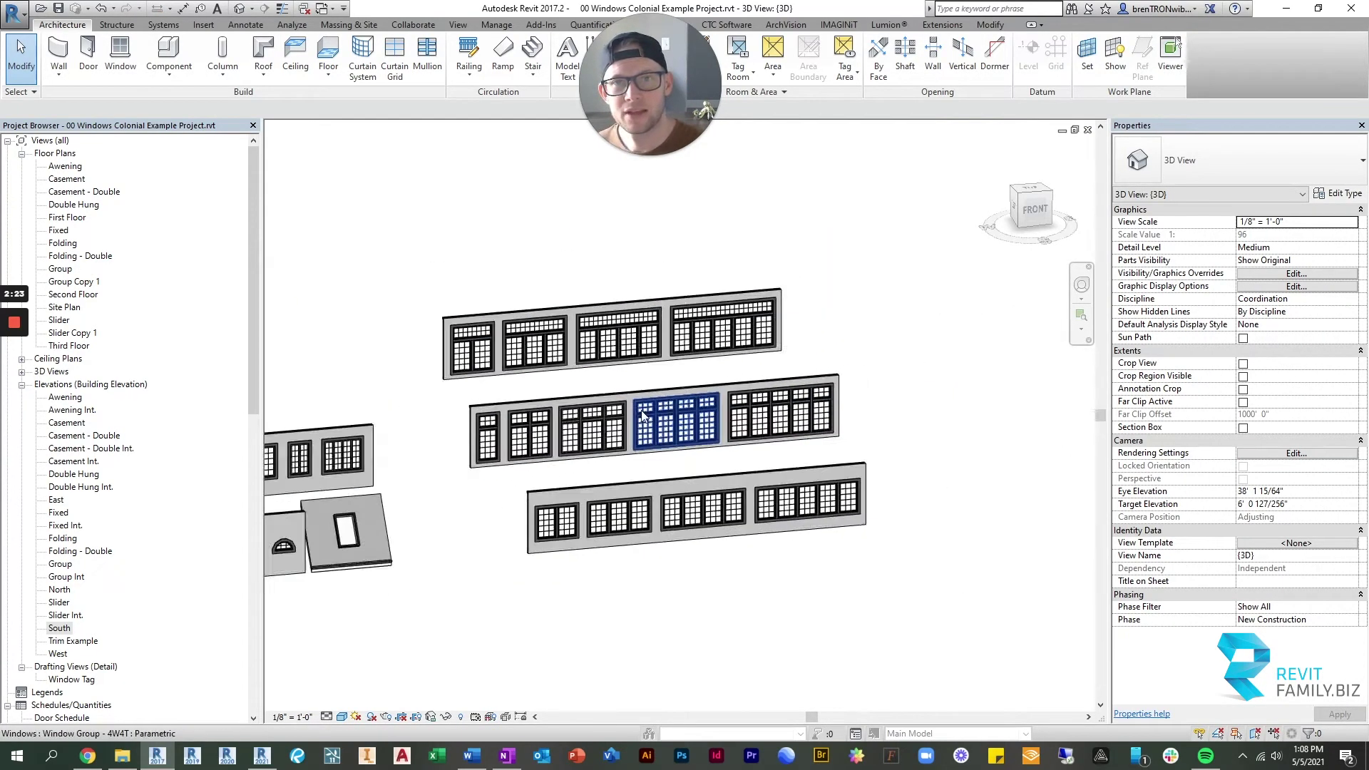
pyautogui.moveTo(684, 407); pyautogui.dragTo(597, 417, button='middle')
pyautogui.scroll(-2, 597, 416)
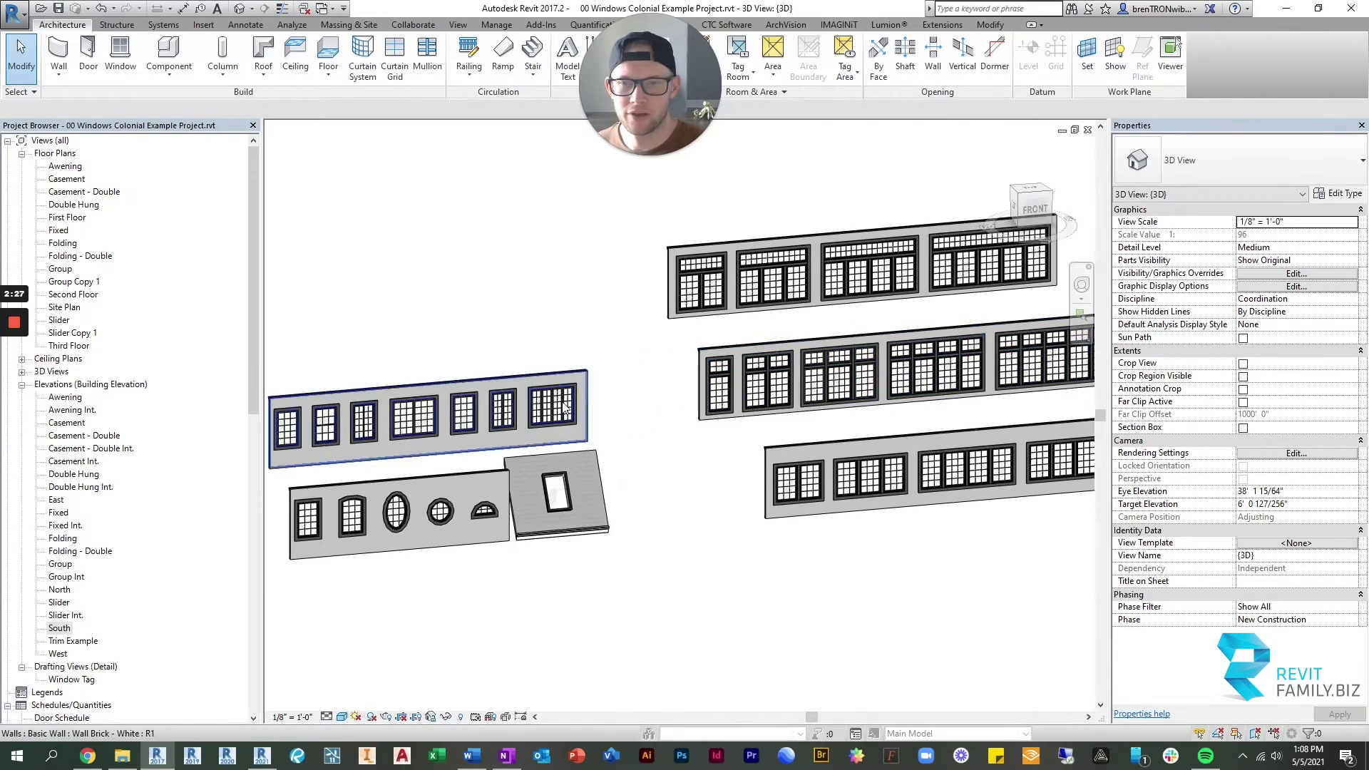
pyautogui.scroll(3, 478, 447)
pyautogui.moveTo(479, 447); pyautogui.dragTo(353, 462, button='middle')
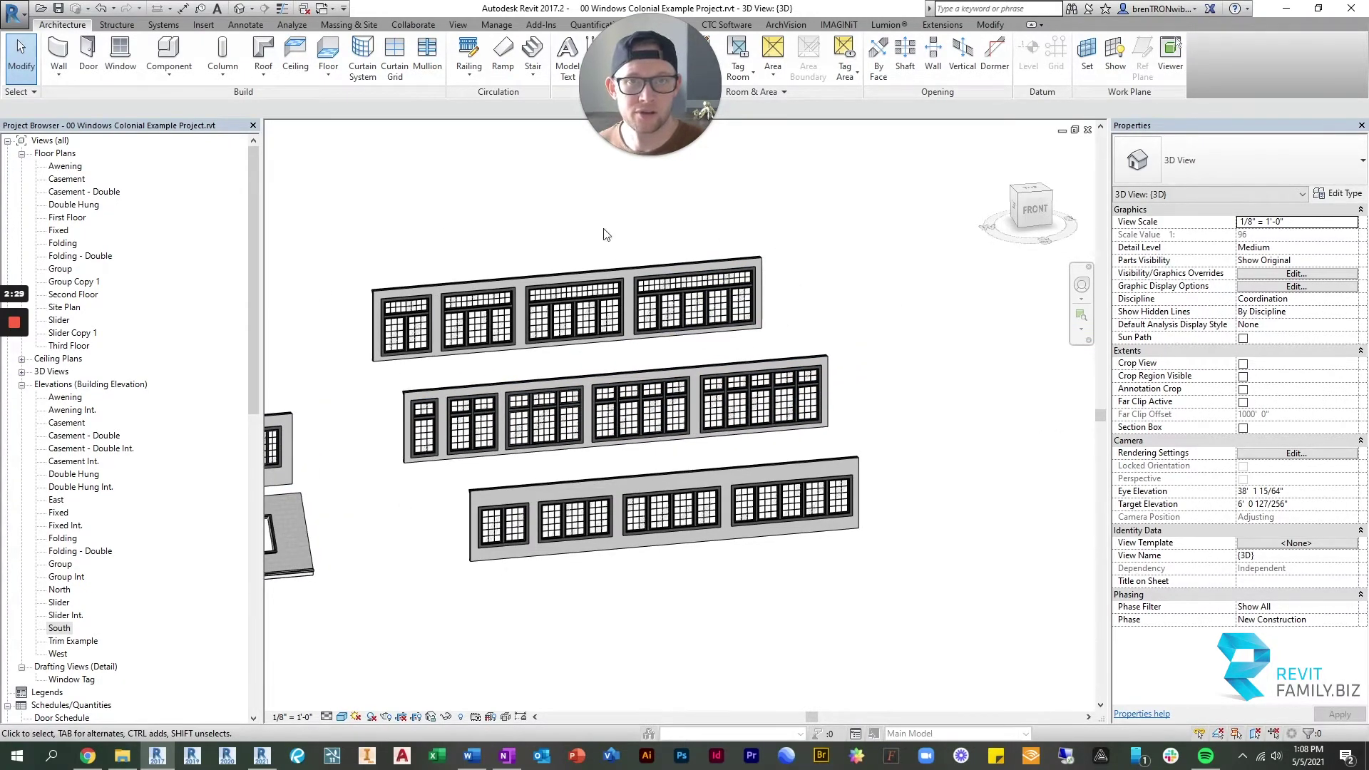
pyautogui.scroll(3, 454, 399)
pyautogui.moveTo(841, 428)
pyautogui.keyDown('shift'); pyautogui.mouseDown(button='middle')
pyautogui.moveTo(867, 458)
pyautogui.moveTo(865, 490)
pyautogui.mouseUp(button='middle'); pyautogui.keyUp('shift')
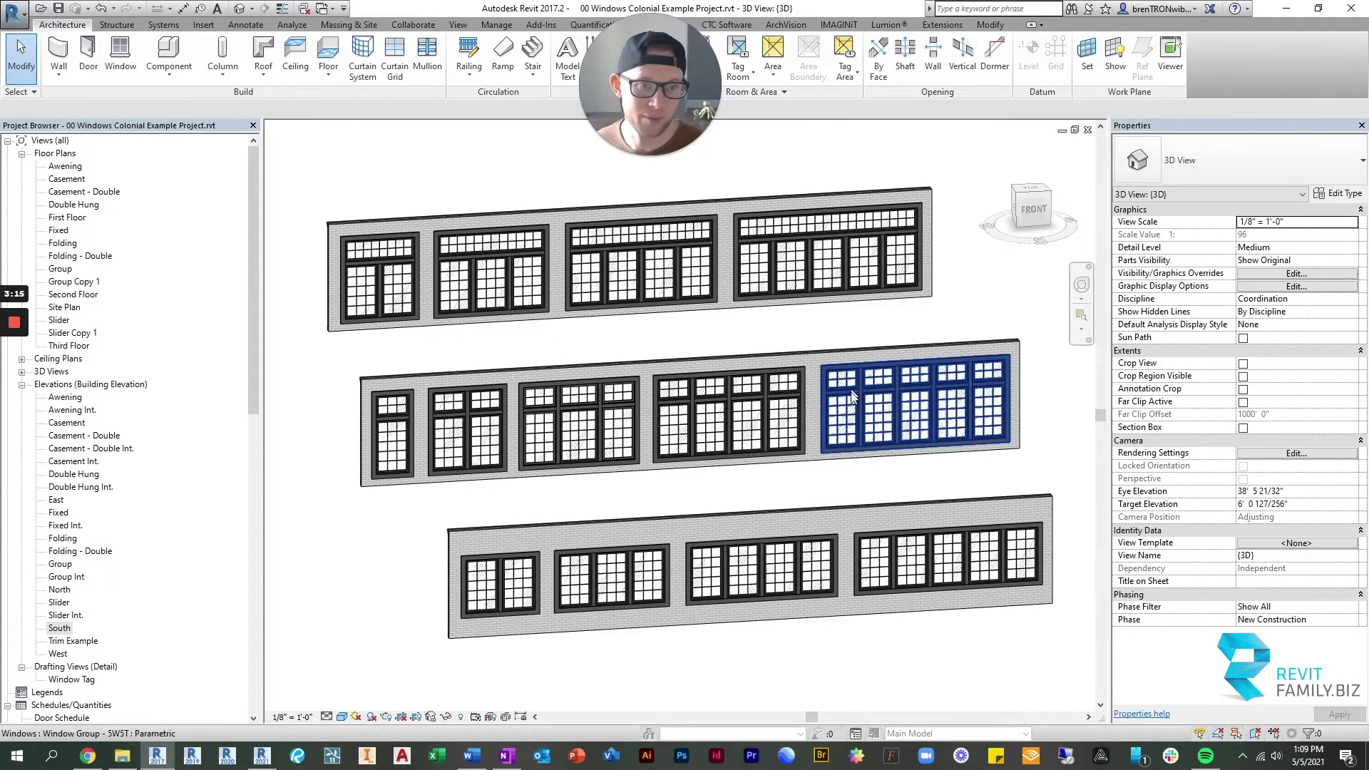
pyautogui.click(801, 396)
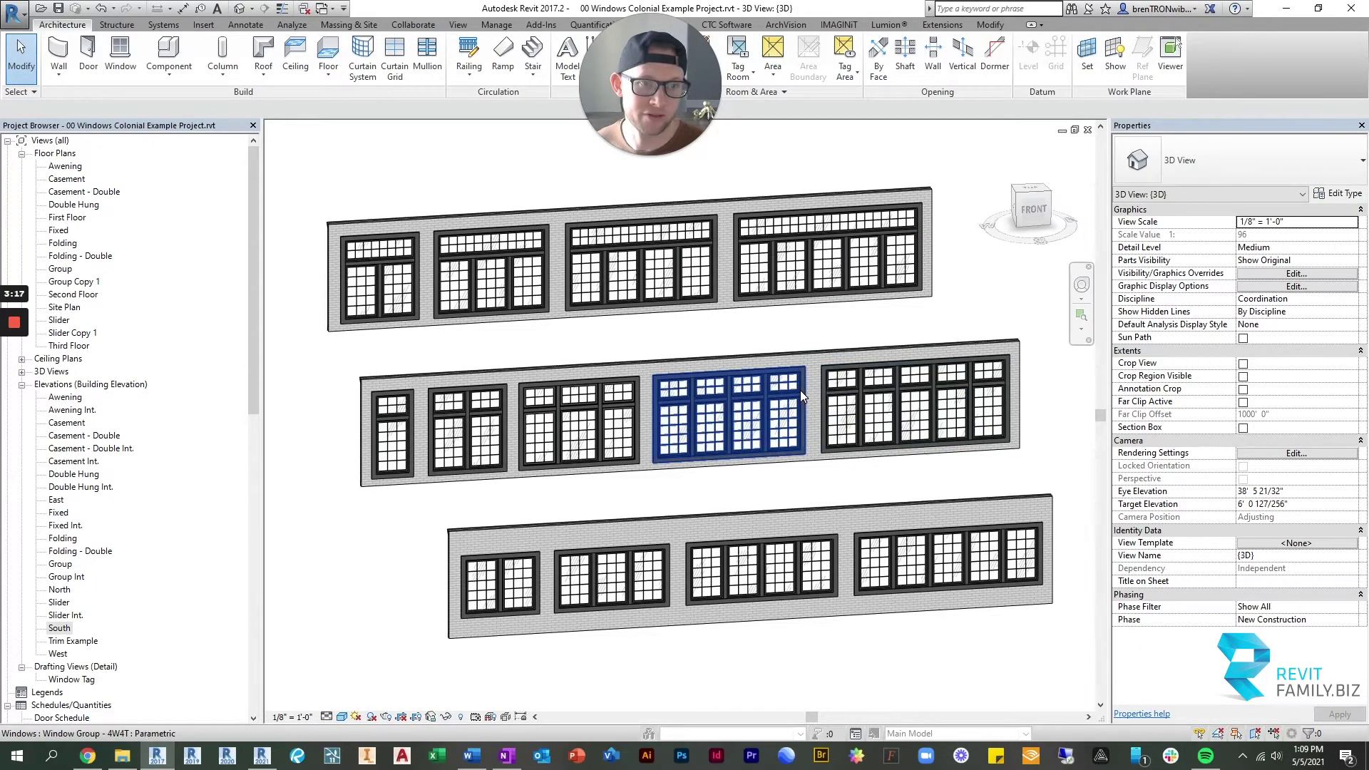
pyautogui.click(870, 483)
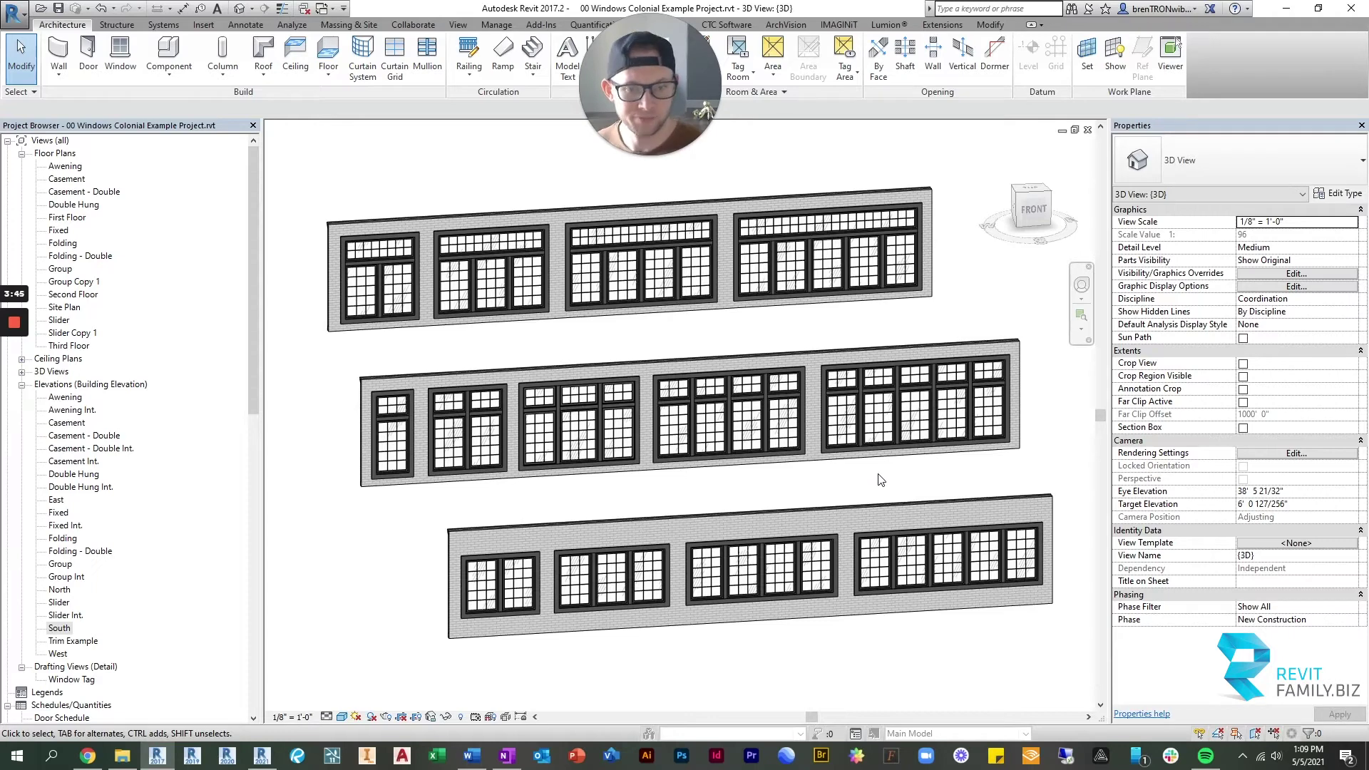
# Bring both window displays into view and check the instance properties of the awning window on the upper wall.
pyautogui.scroll(-5, 677, 482)
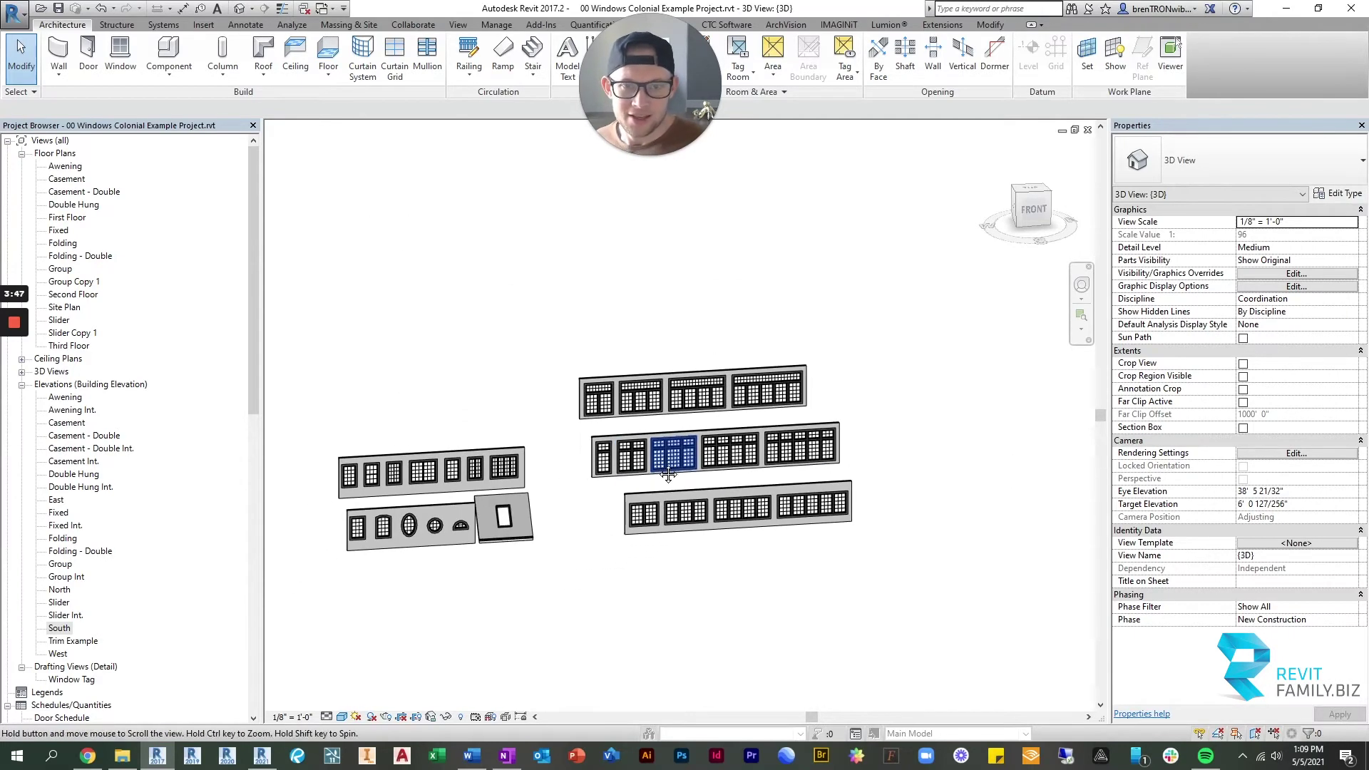
pyautogui.scroll(3, 633, 463)
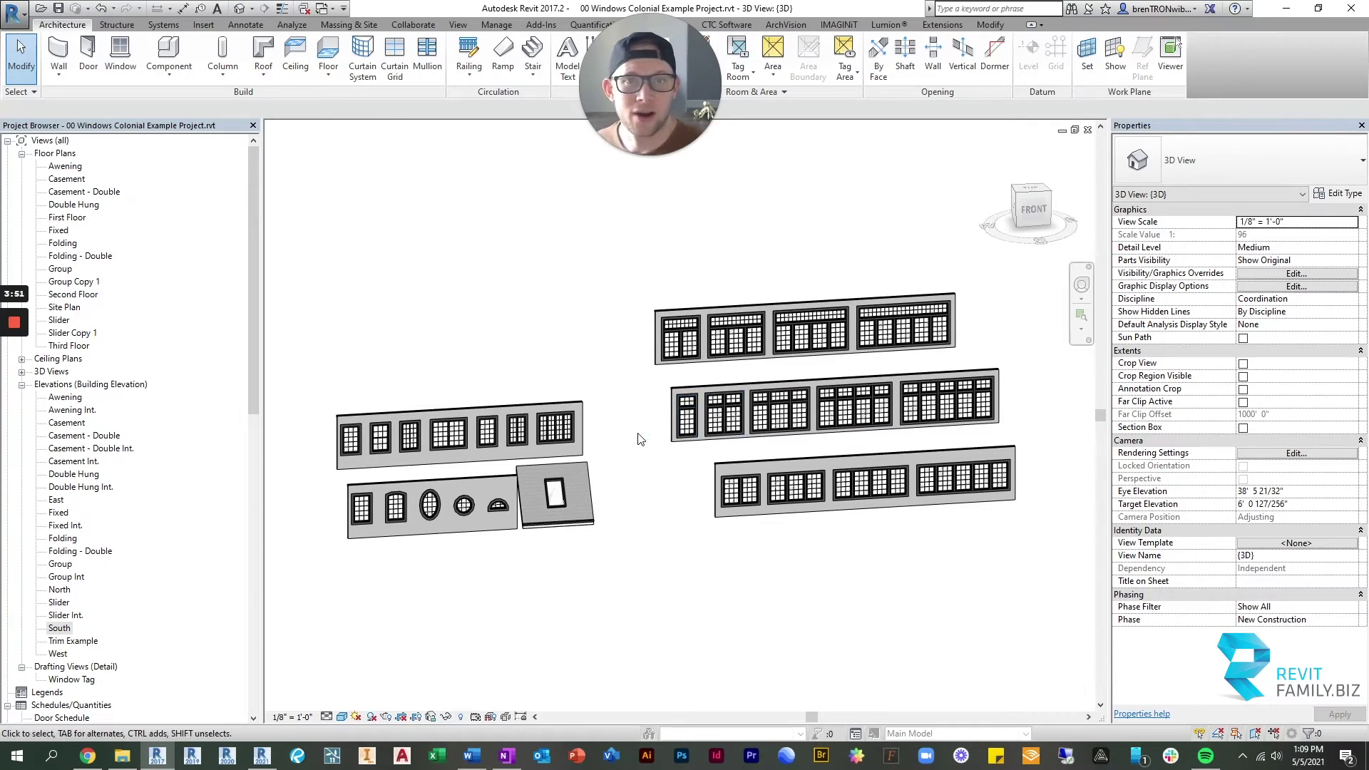
pyautogui.scroll(1, 635, 437)
pyautogui.moveTo(617, 446); pyautogui.dragTo(633, 461, button='middle')
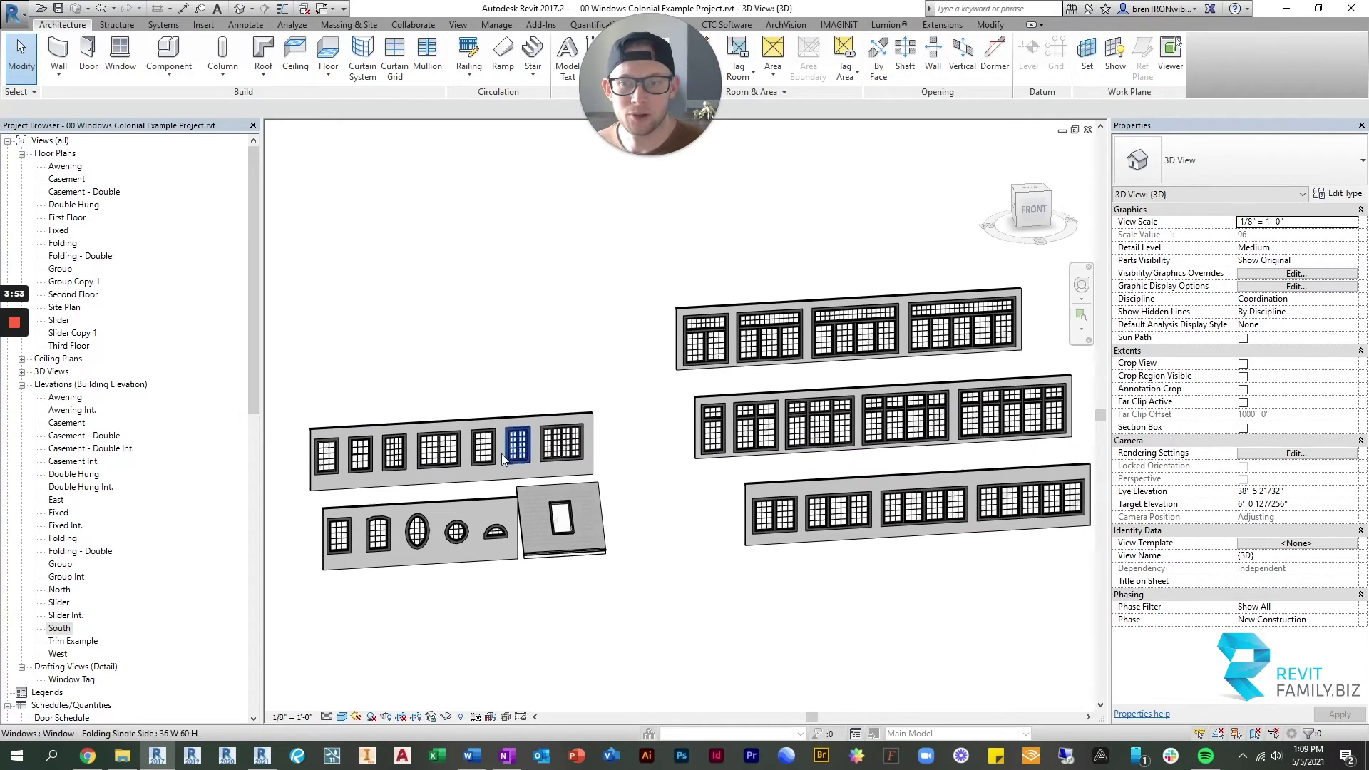
pyautogui.click(332, 448)
pyautogui.click(352, 393)
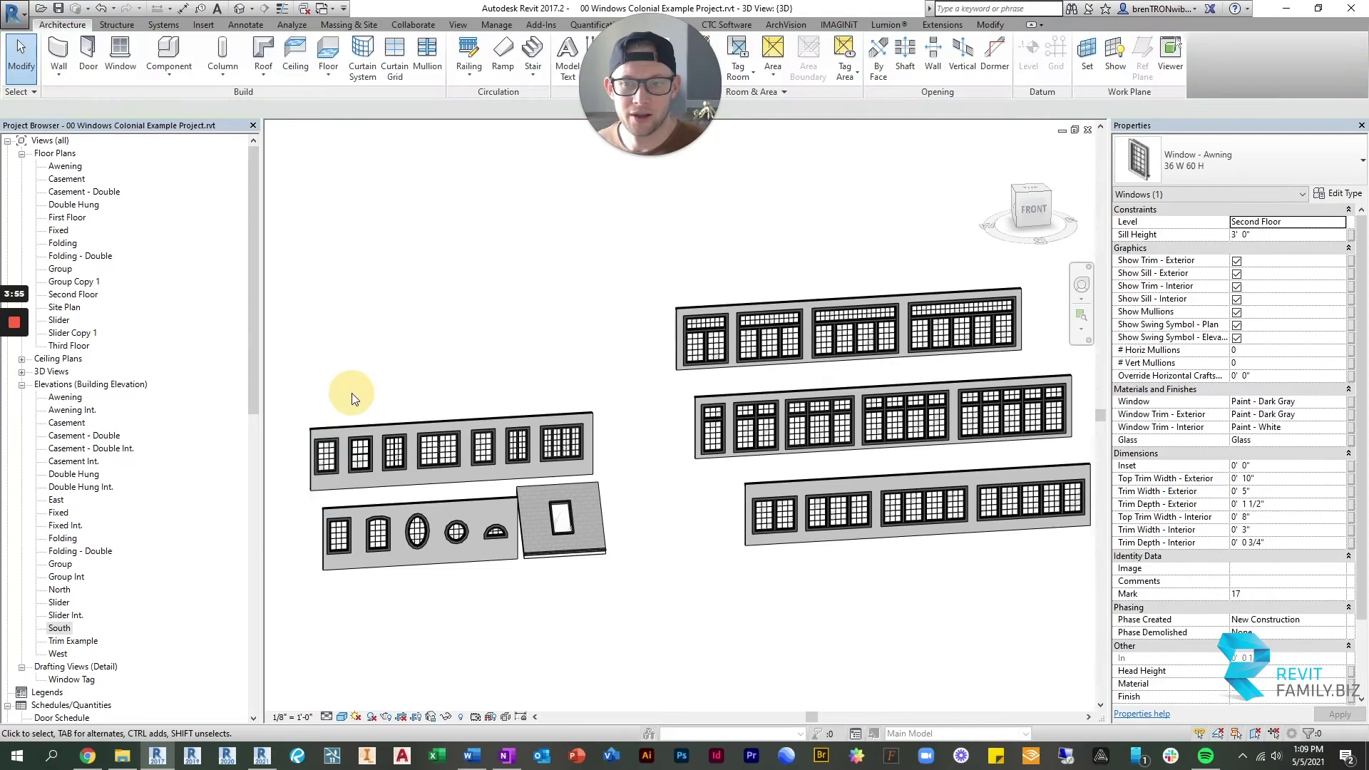
# Inspect the interior trim and sills of the windows from the back of the walls.
pyautogui.keyDown('shift'); pyautogui.moveTo(351, 453); pyautogui.dragTo(649, 471, button='middle'); pyautogui.keyUp('shift')
pyautogui.scroll(3, 648, 471)
pyautogui.scroll(3, 742, 437)
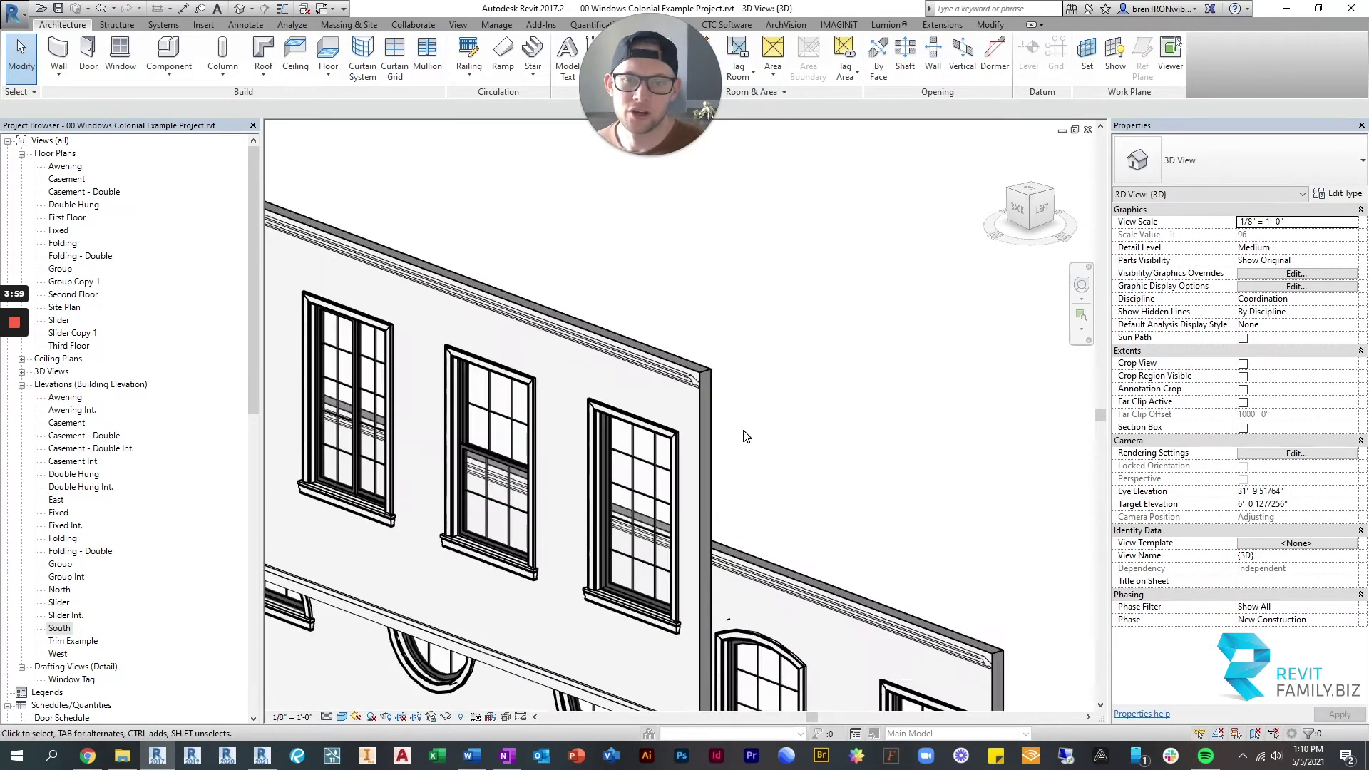
pyautogui.scroll(-5, 743, 437)
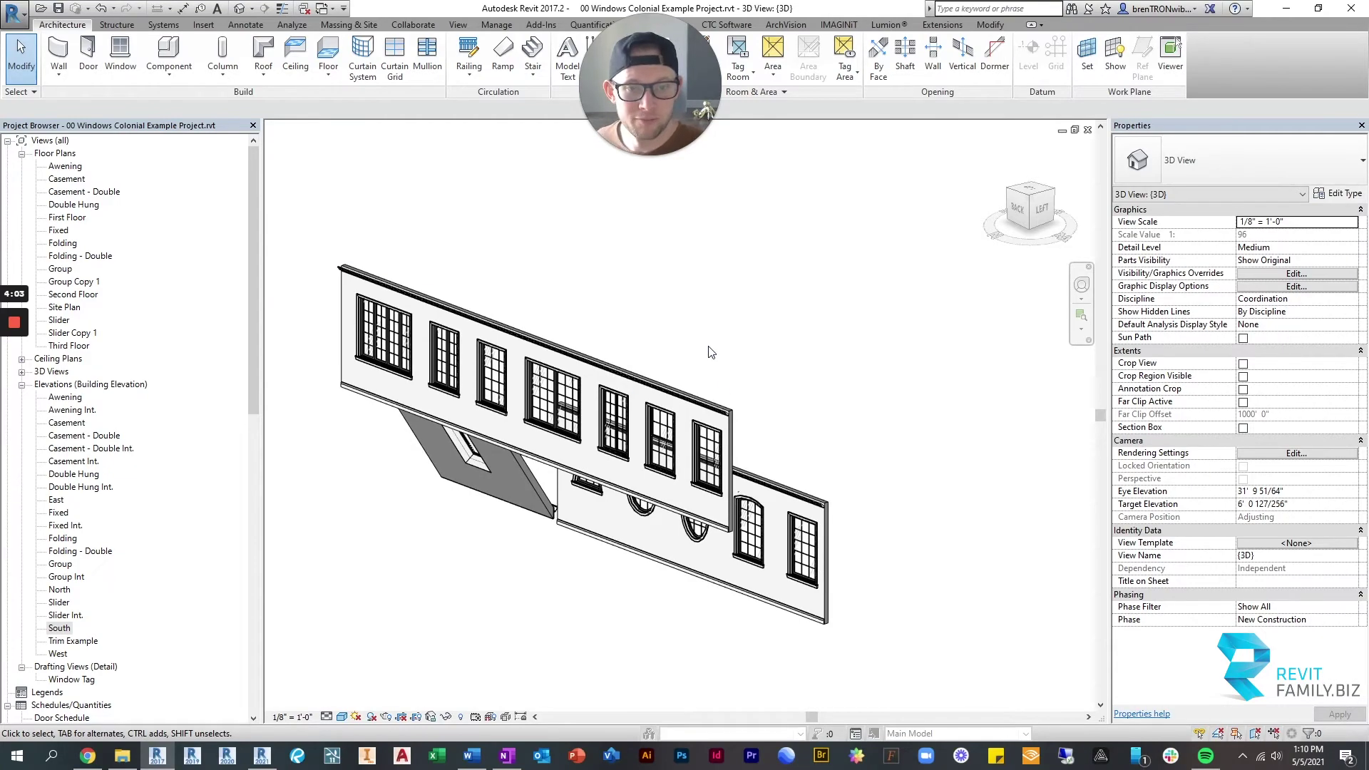
# Return to the exterior side of the walls and check the slider window's instance properties.
pyautogui.click(718, 396)
pyautogui.keyDown('shift'); pyautogui.moveTo(718, 397); pyautogui.dragTo(475, 478, button='middle'); pyautogui.keyUp('shift')
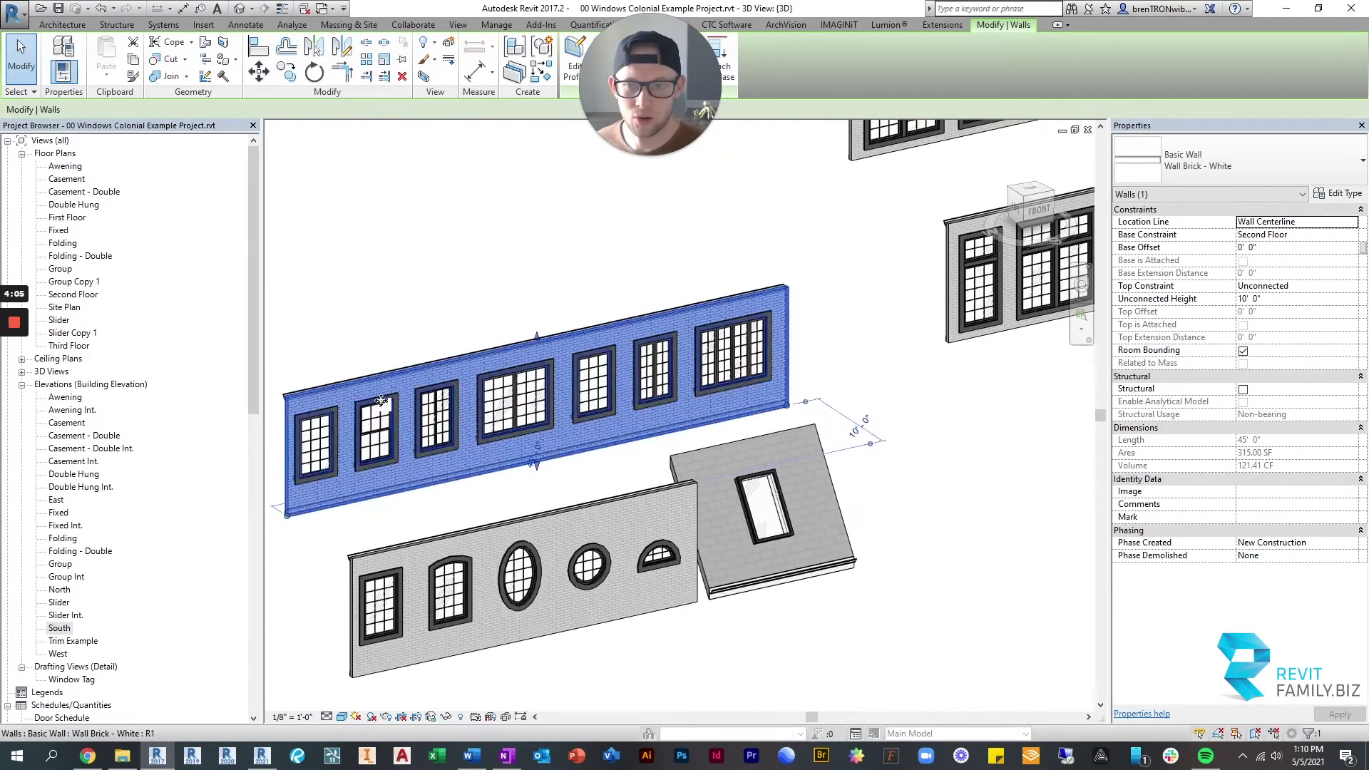
pyautogui.scroll(3, 474, 478)
pyautogui.click(476, 294)
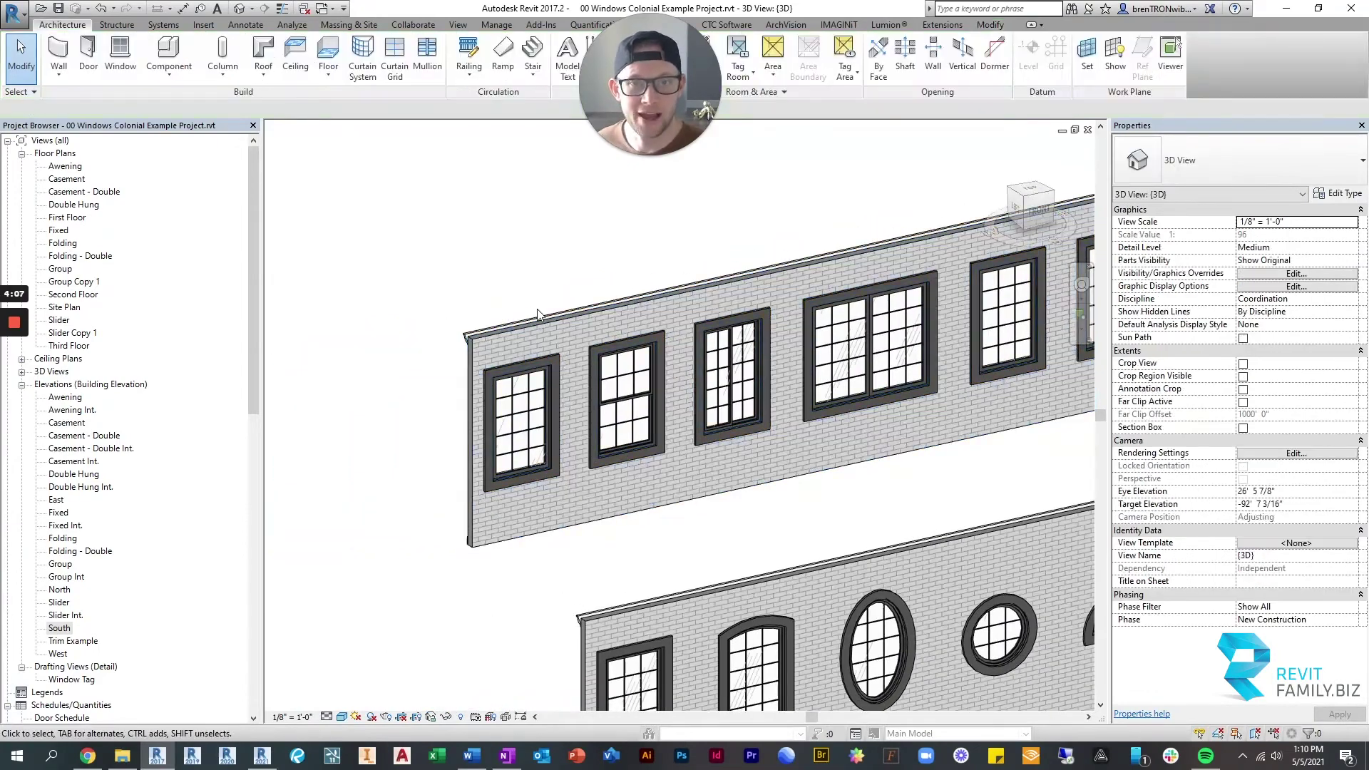
pyautogui.scroll(-3, 597, 403)
pyautogui.scroll(2, 597, 405)
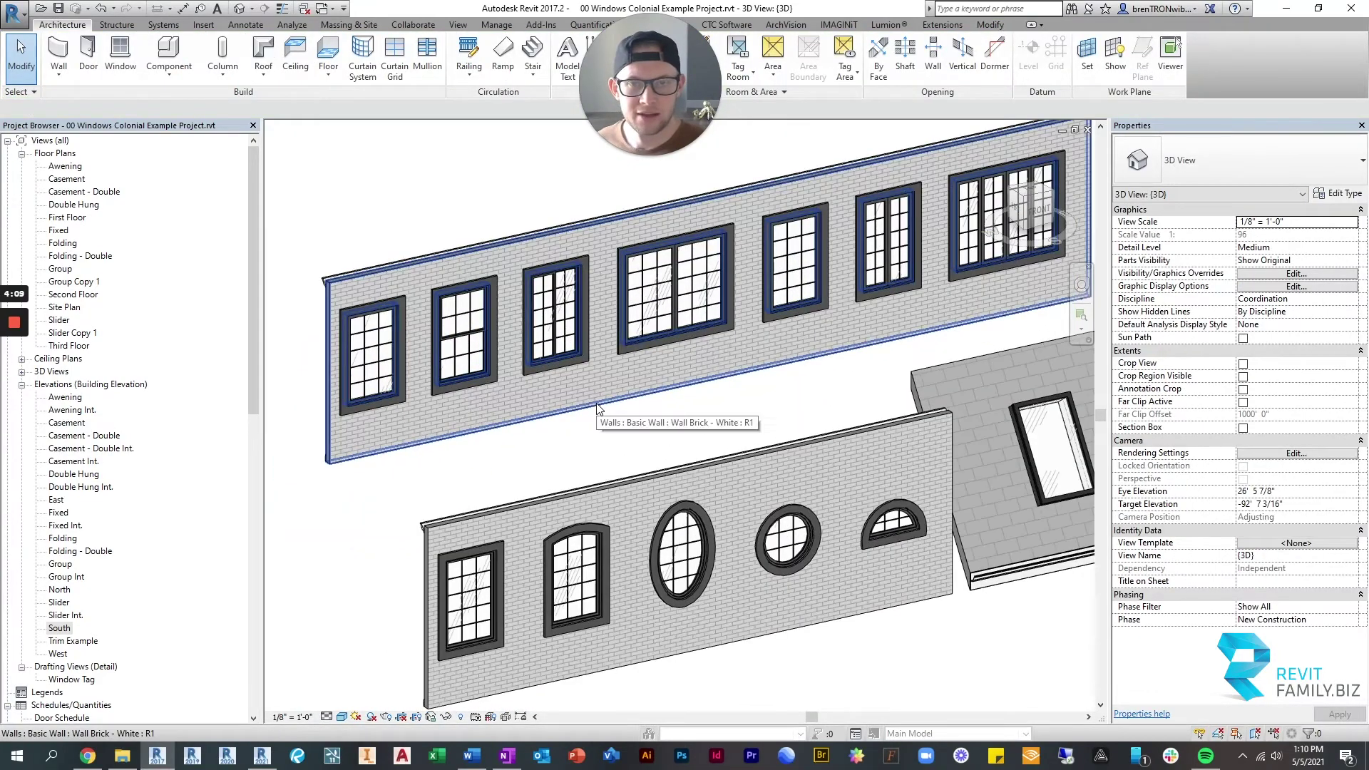
pyautogui.click(557, 266)
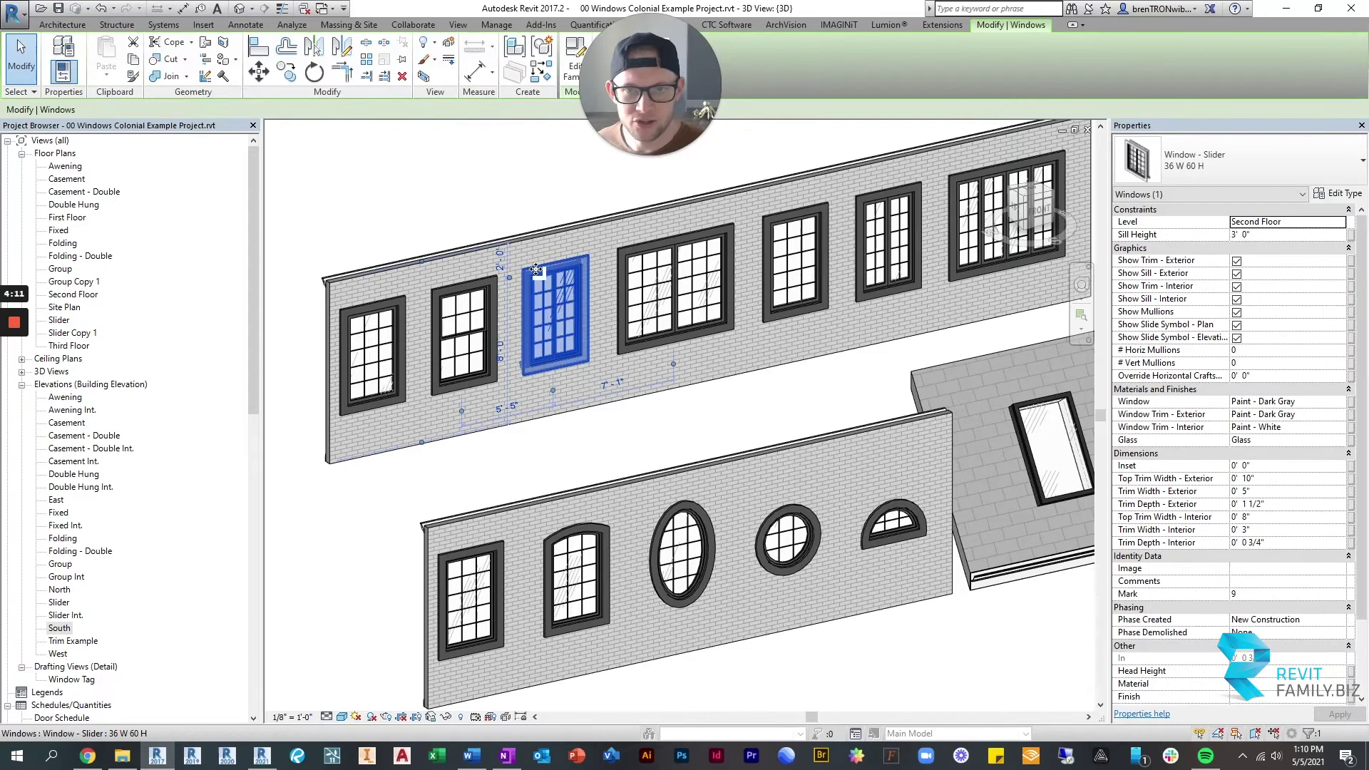
pyautogui.click(372, 223)
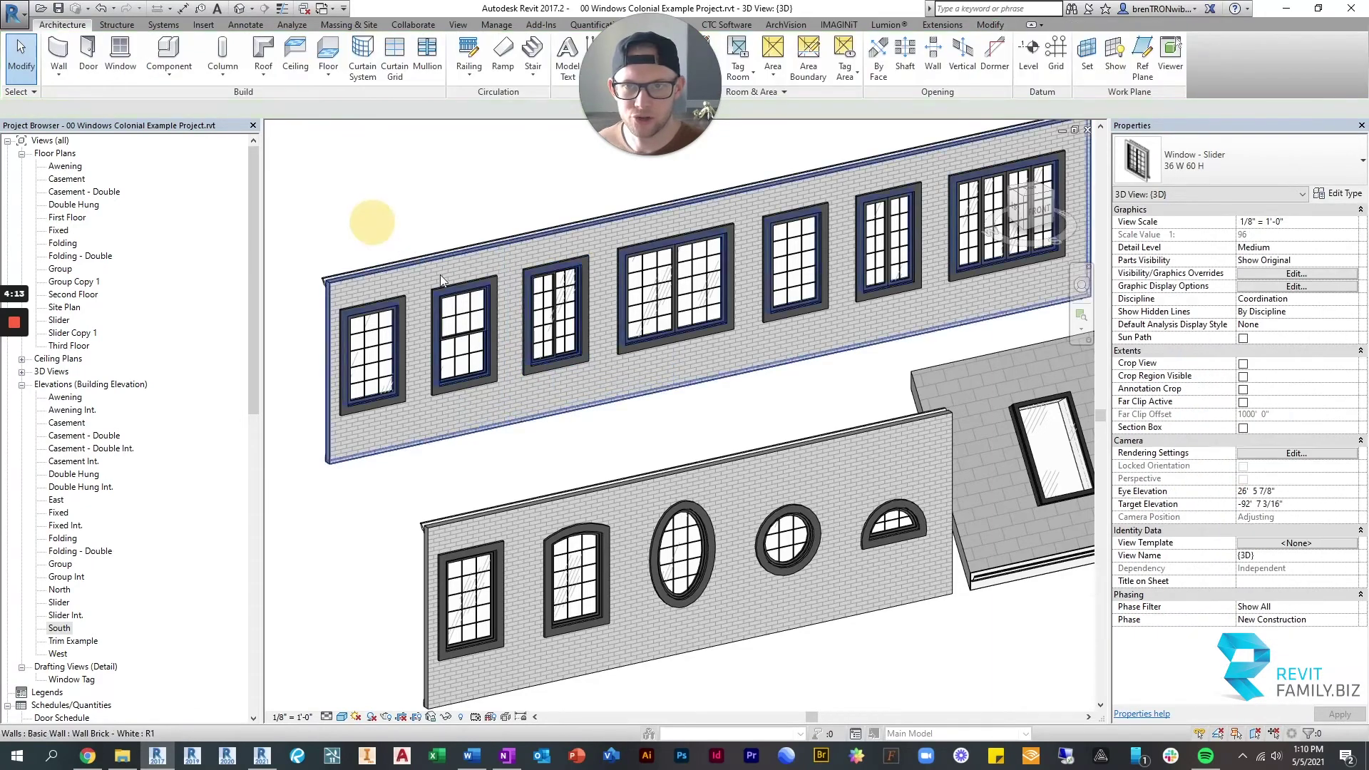
# Set the exterior trim style of the double hung window's 36 W 60 H type to Window Trim - Colonial.
pyautogui.click(480, 285)
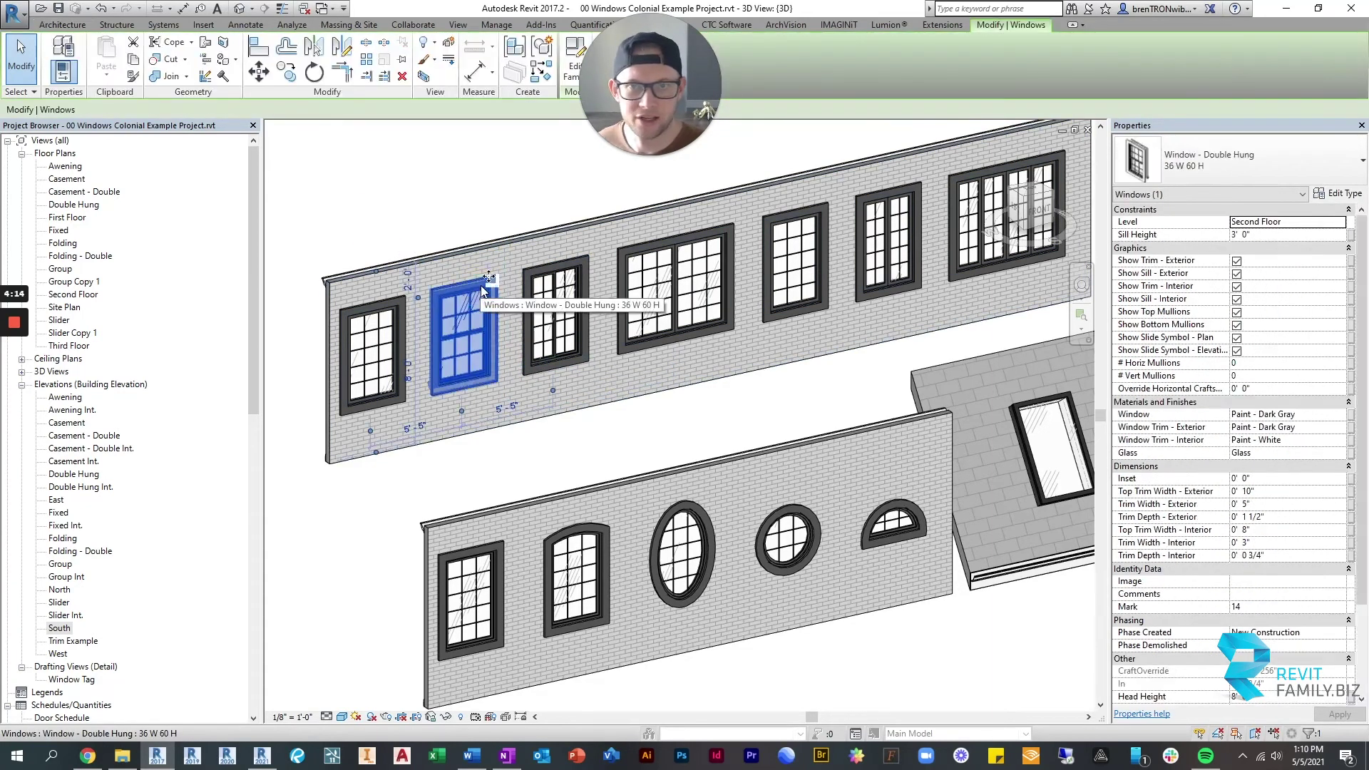
pyautogui.click(1343, 195)
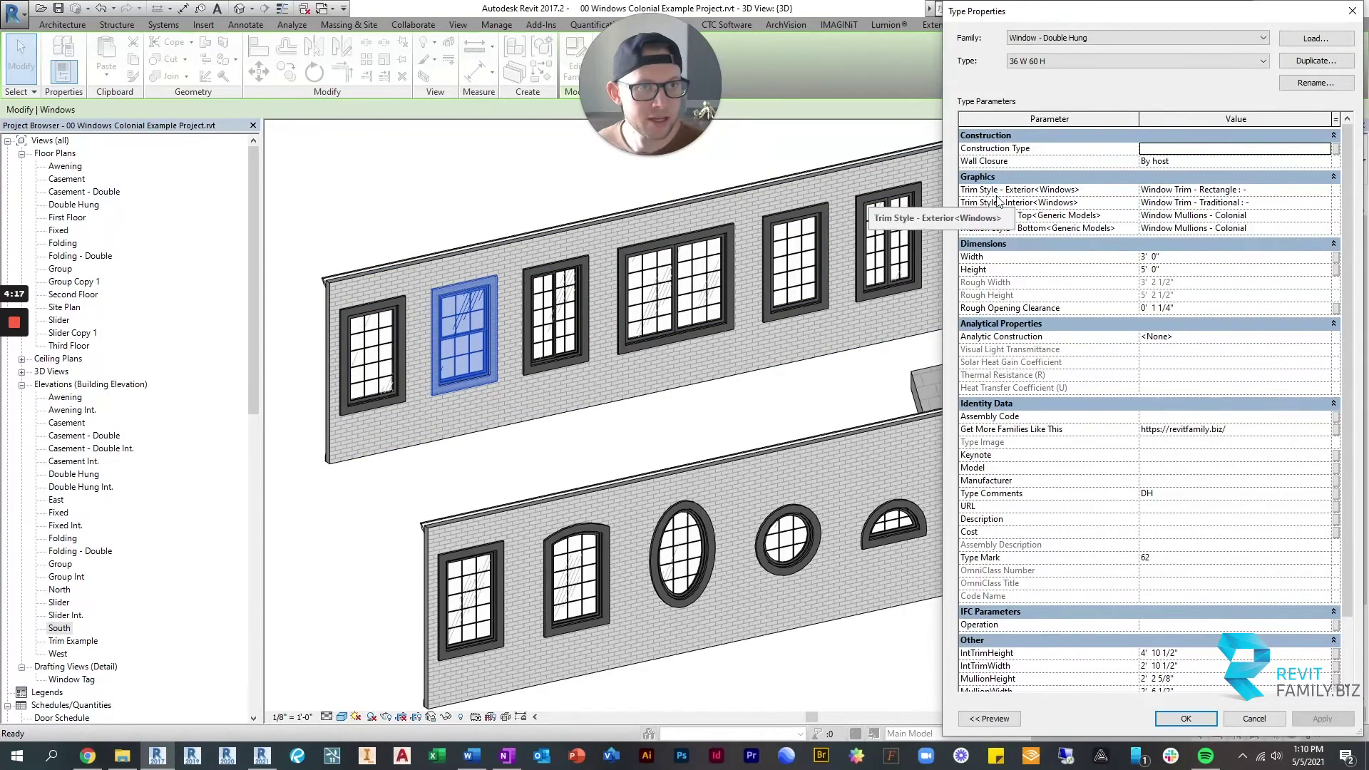
pyautogui.click(1330, 191)
pyautogui.click(1324, 190)
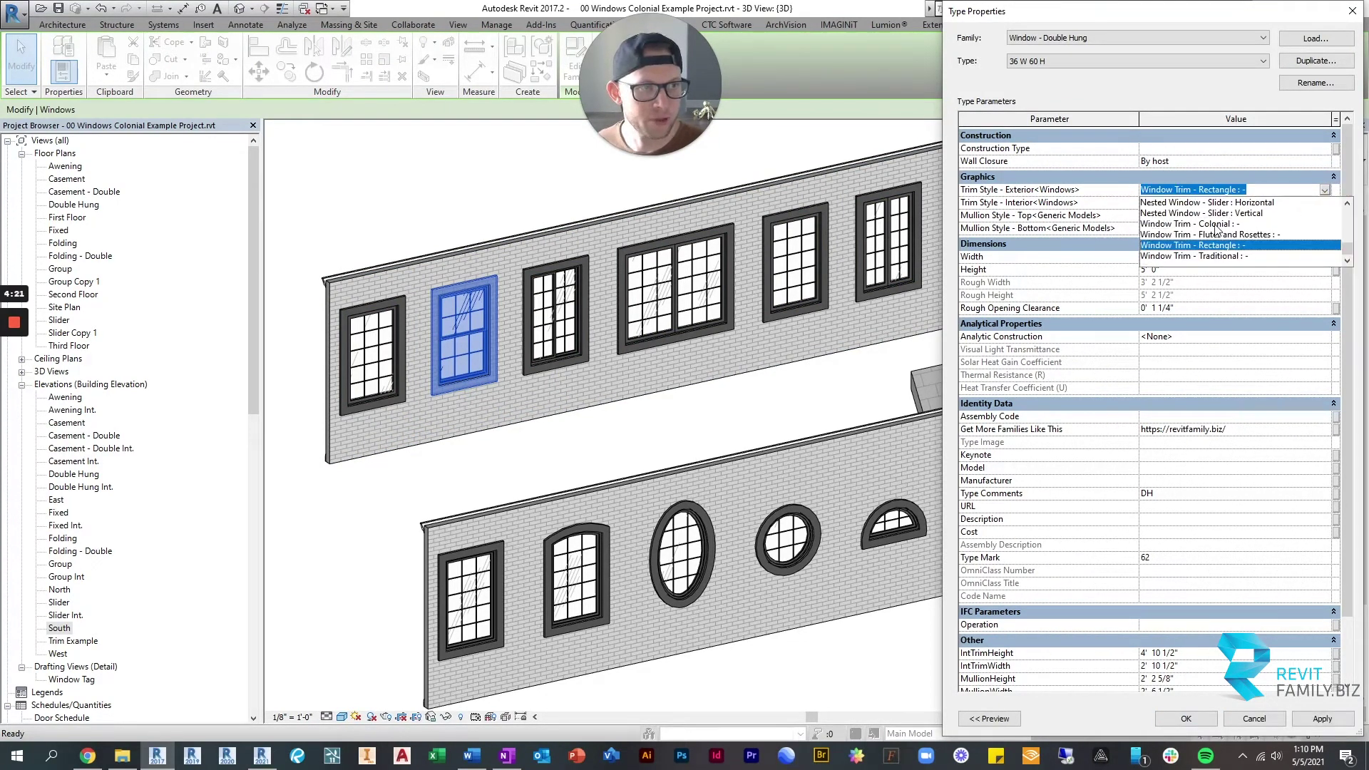
pyautogui.click(1215, 224)
# Set the type's interior trim style to Window Trim - Flutes and Rosettes, apply the type changes and clear the selection.
pyautogui.click(1323, 204)
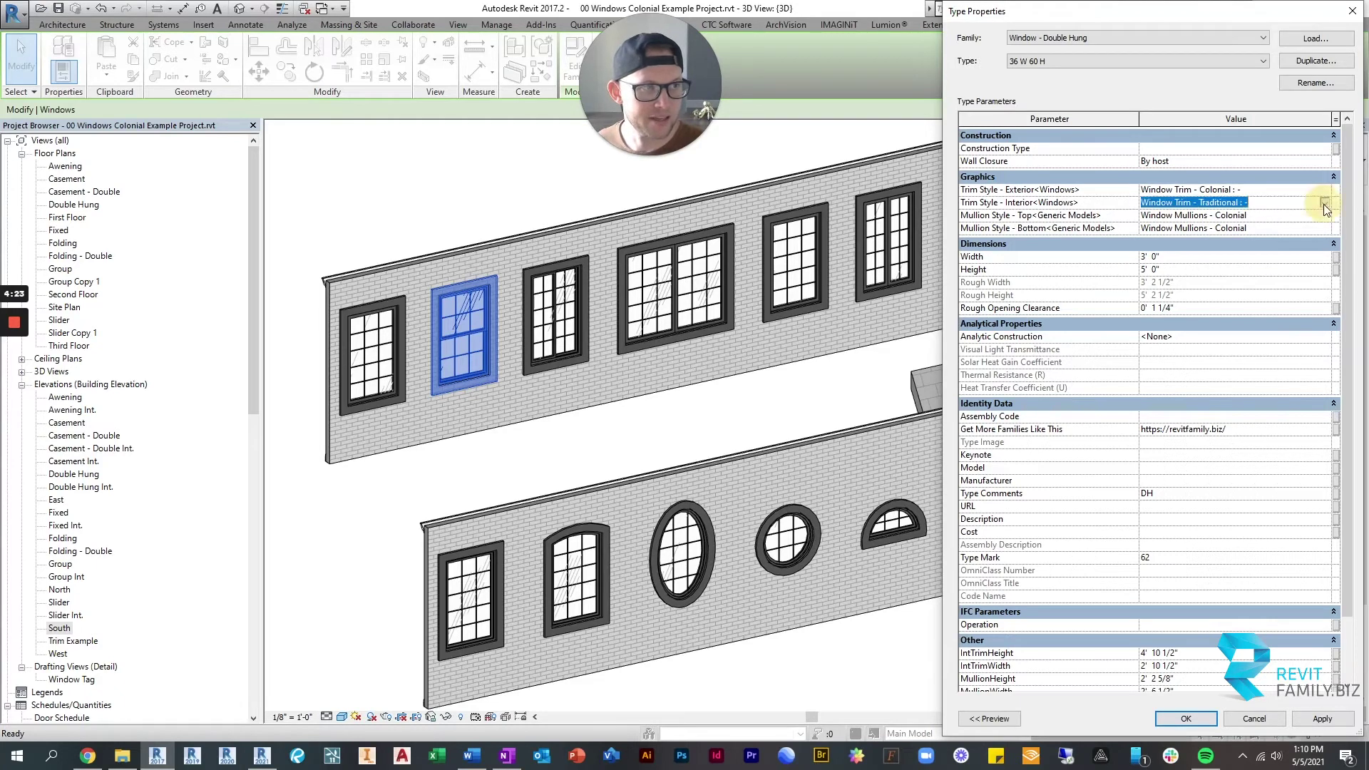
pyautogui.click(1324, 202)
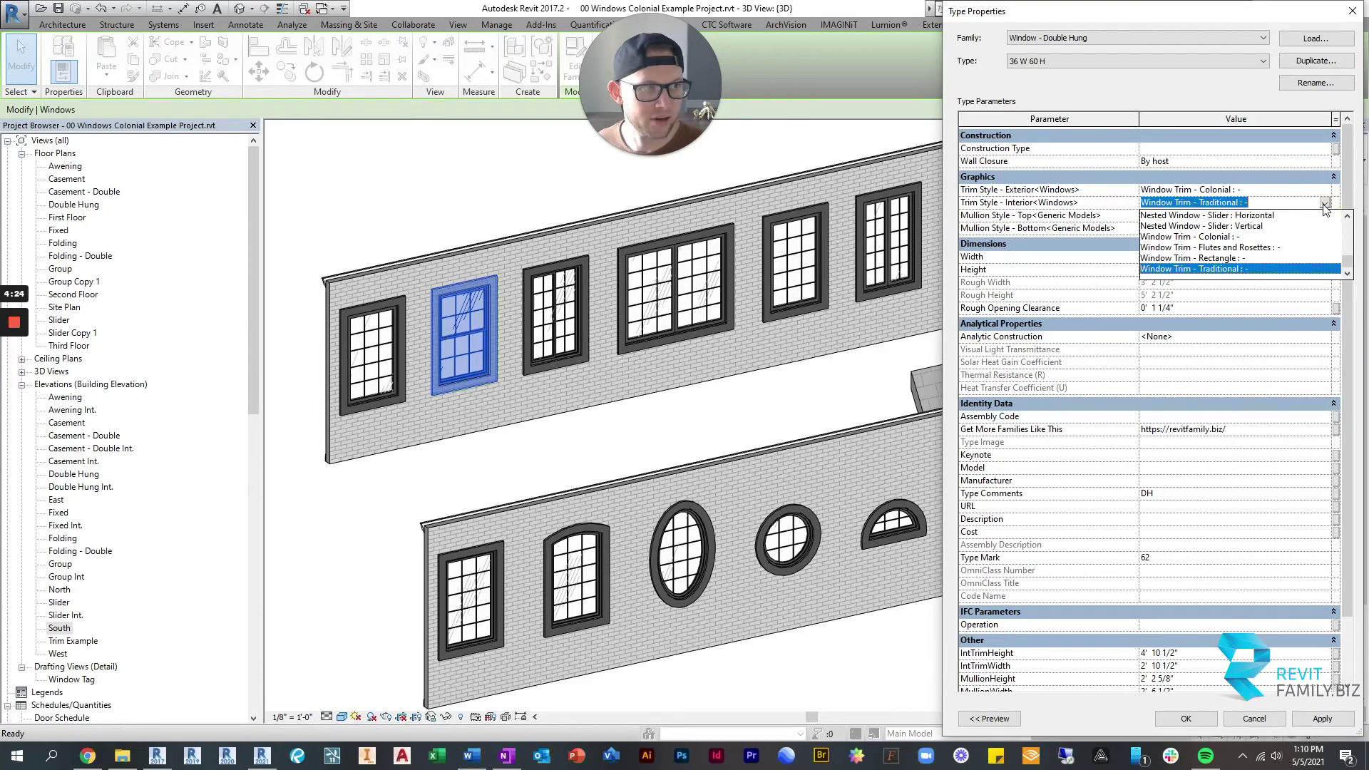
pyautogui.click(1225, 249)
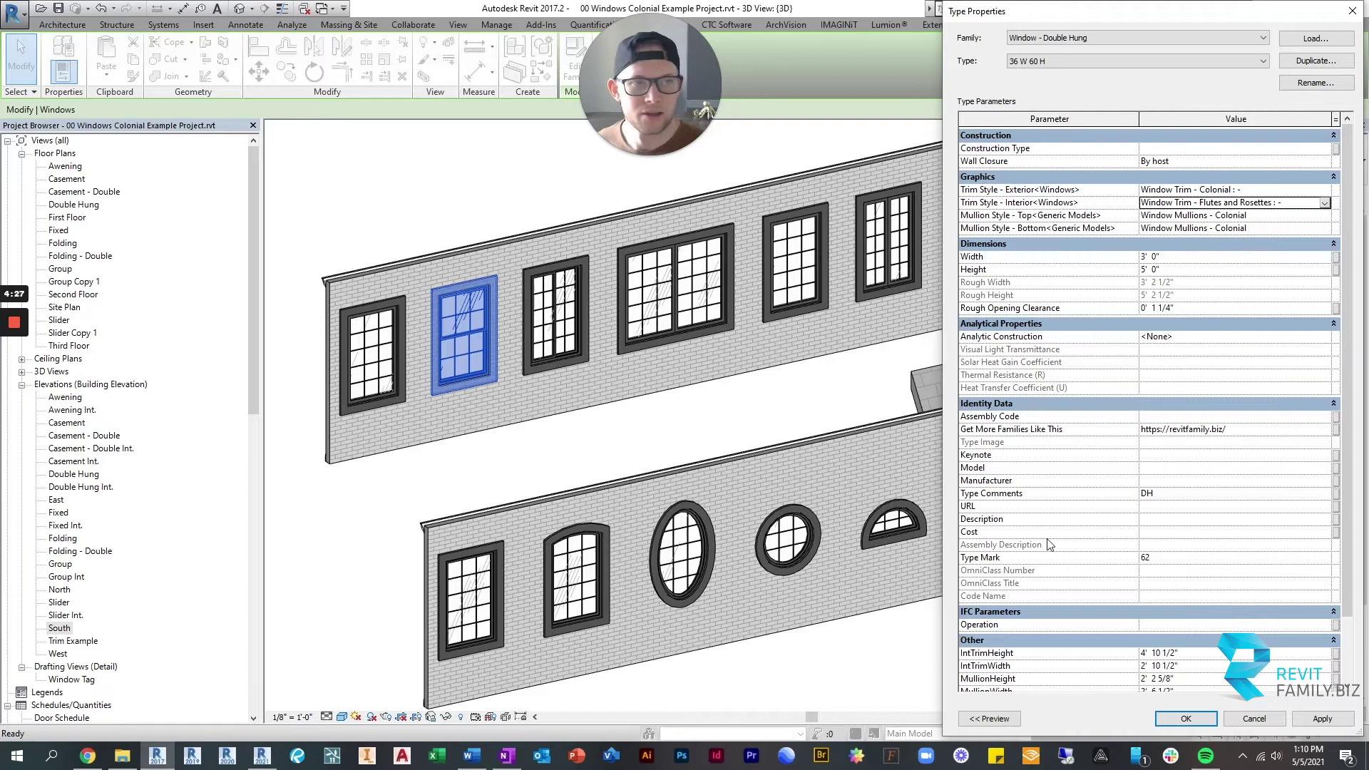
pyautogui.click(1185, 718)
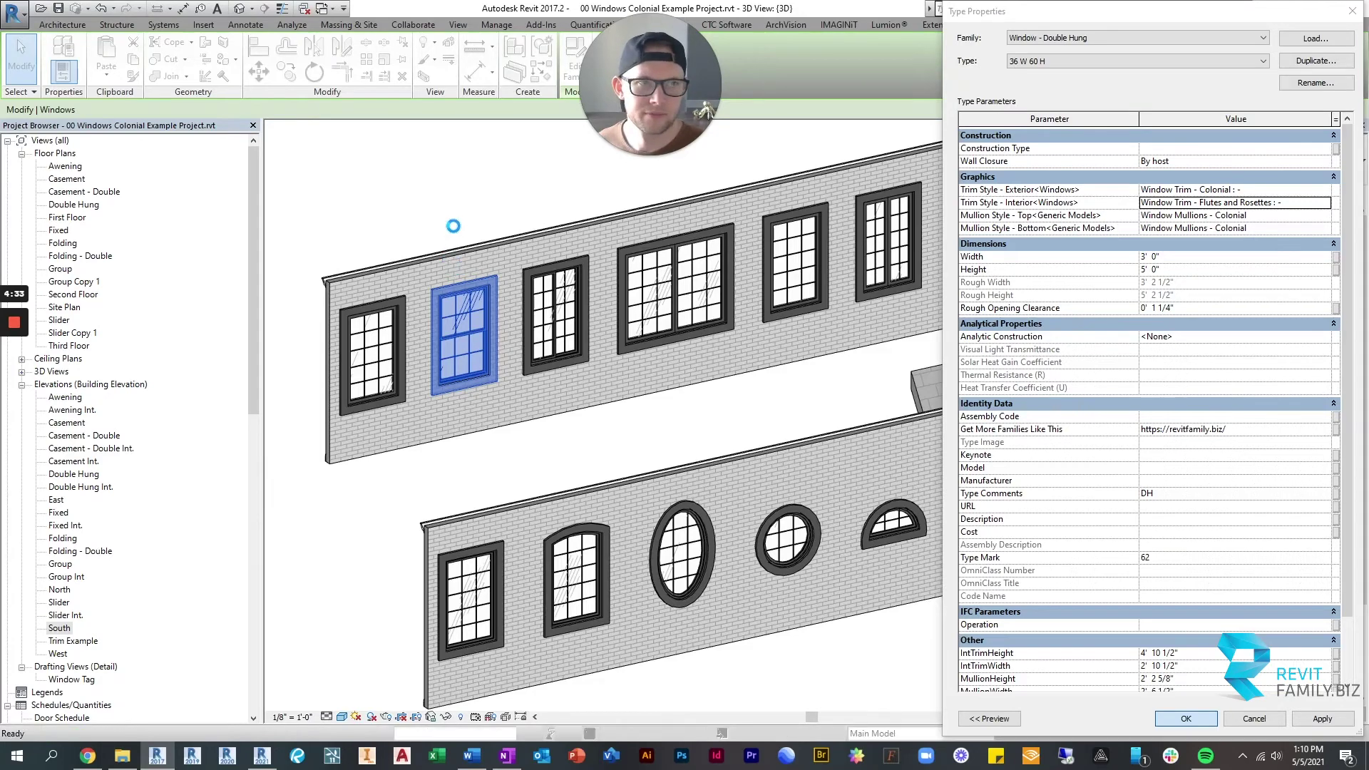
pyautogui.press('Escape')
# Inspect the double hung window's exterior Colonial trim up close from the front of the wall.
pyautogui.keyDown('shift'); pyautogui.moveTo(605, 485); pyautogui.dragTo(564, 473, button='middle'); pyautogui.keyUp('shift')
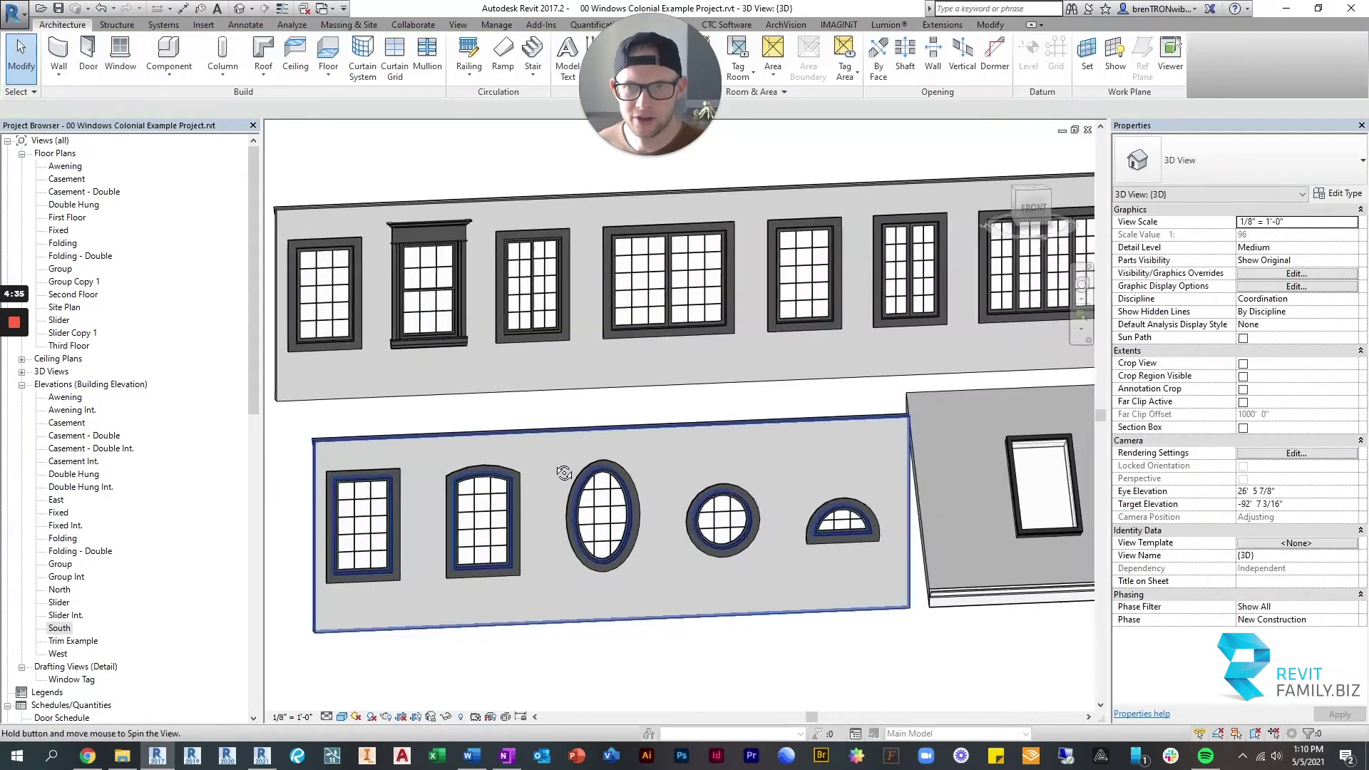
pyautogui.scroll(10, 586, 446)
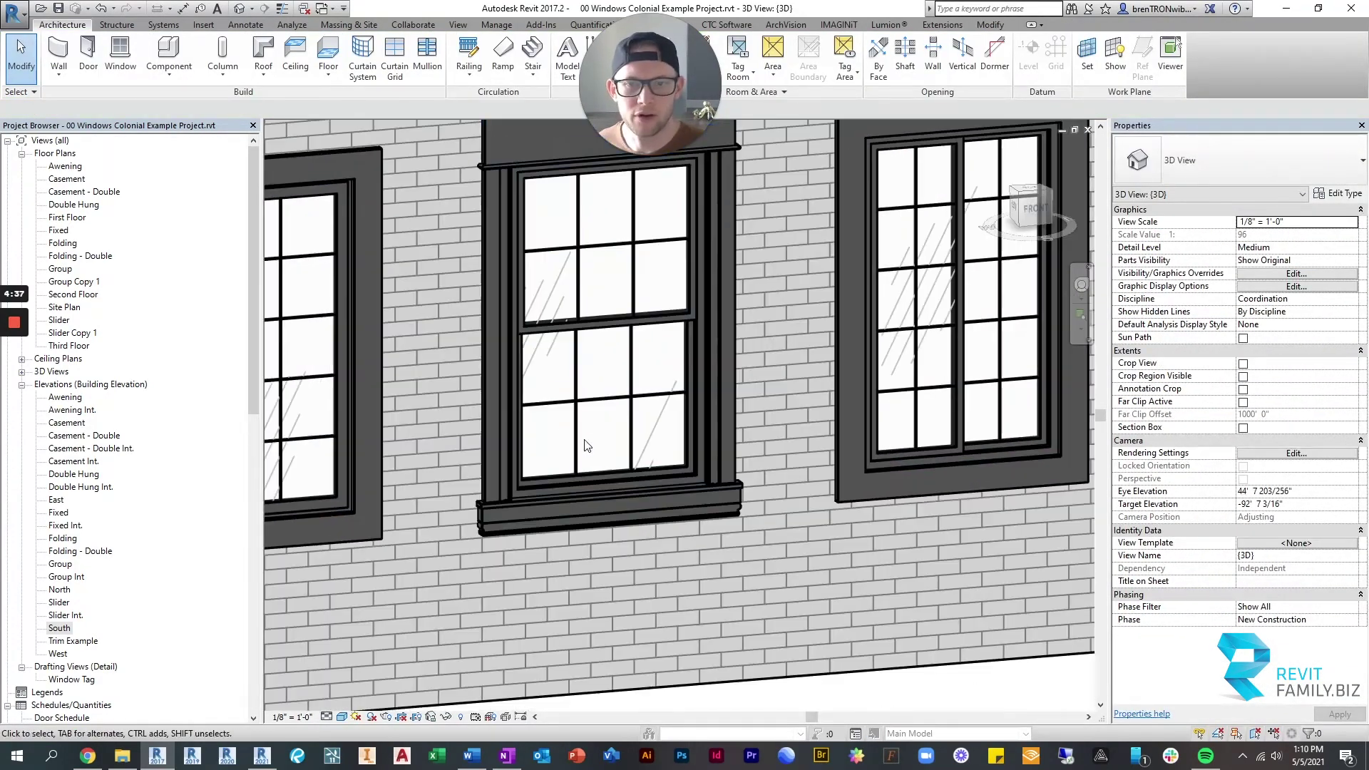
pyautogui.scroll(-3, 586, 446)
pyautogui.scroll(-2, 586, 445)
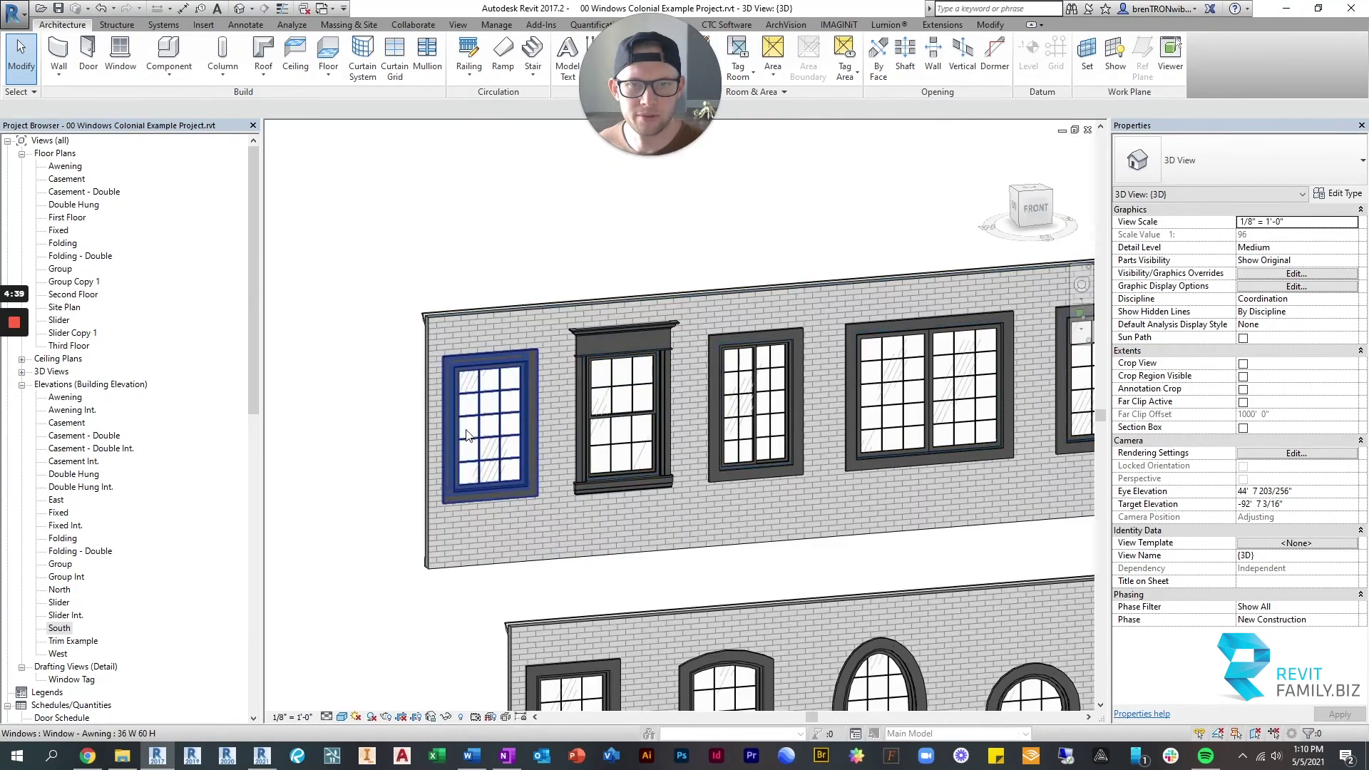
# Inspect the double hung window's flutes and rosettes trim from the interior side and turn on thin lines.
pyautogui.keyDown('shift'); pyautogui.moveTo(467, 436); pyautogui.dragTo(733, 379, button='middle'); pyautogui.keyUp('shift')
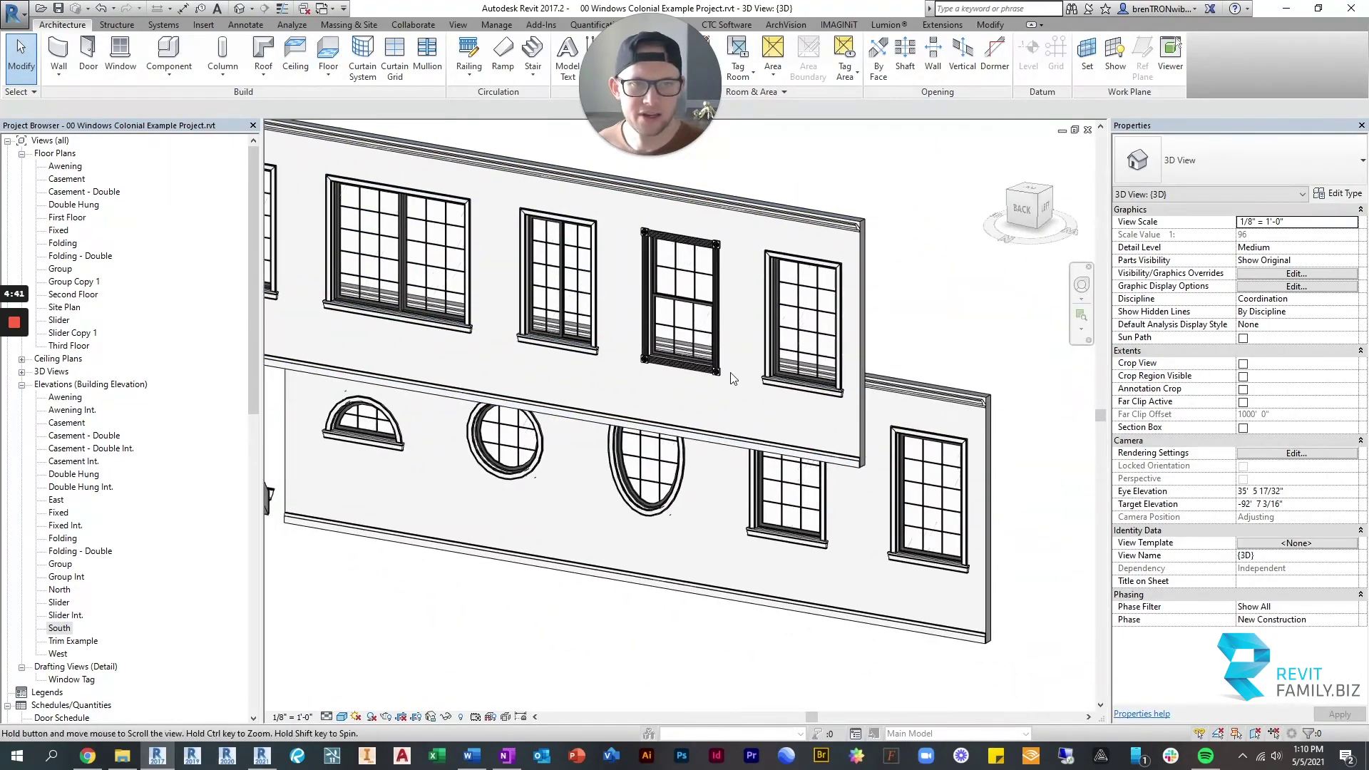
pyautogui.scroll(8, 733, 378)
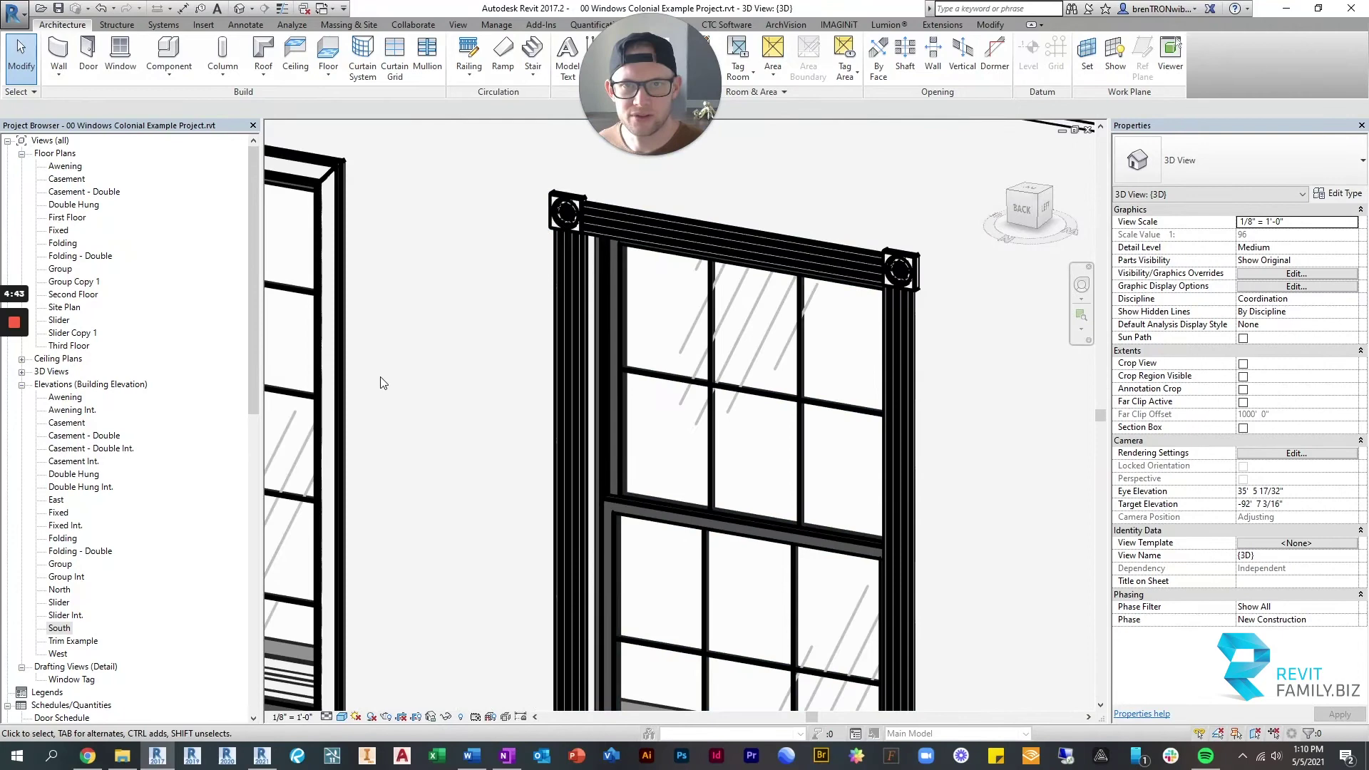
pyautogui.scroll(-4, 407, 421)
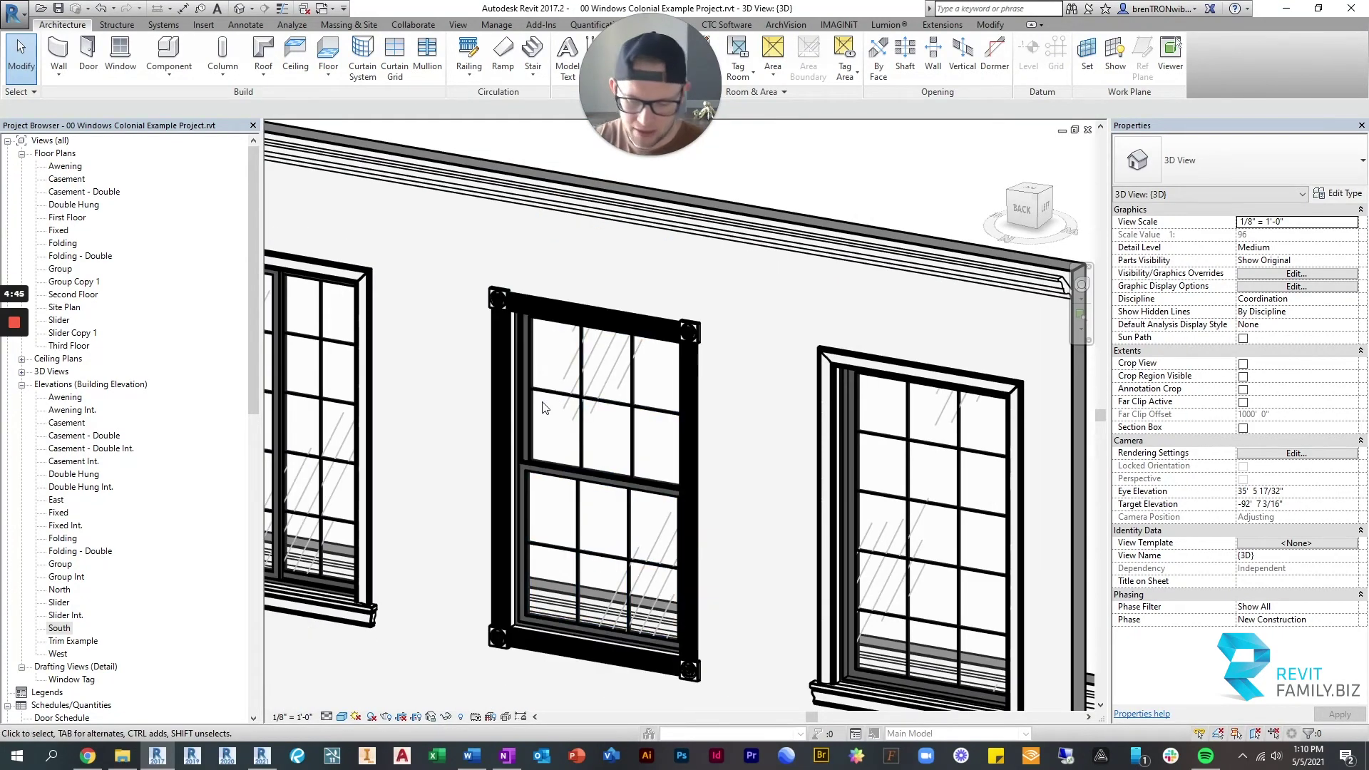
pyautogui.press('t')
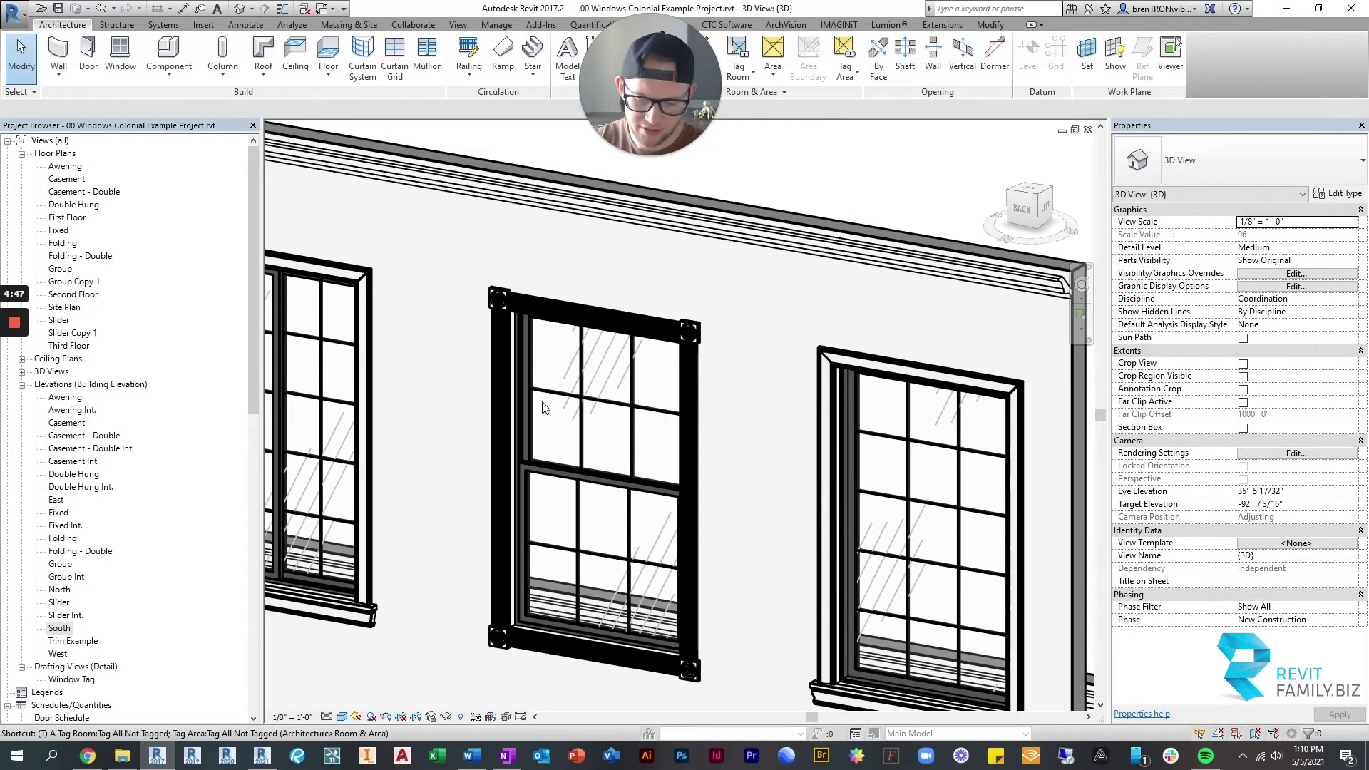
pyautogui.keyDown('shift'); pyautogui.moveTo(531, 492); pyautogui.dragTo(713, 571, button='middle'); pyautogui.keyUp('shift')
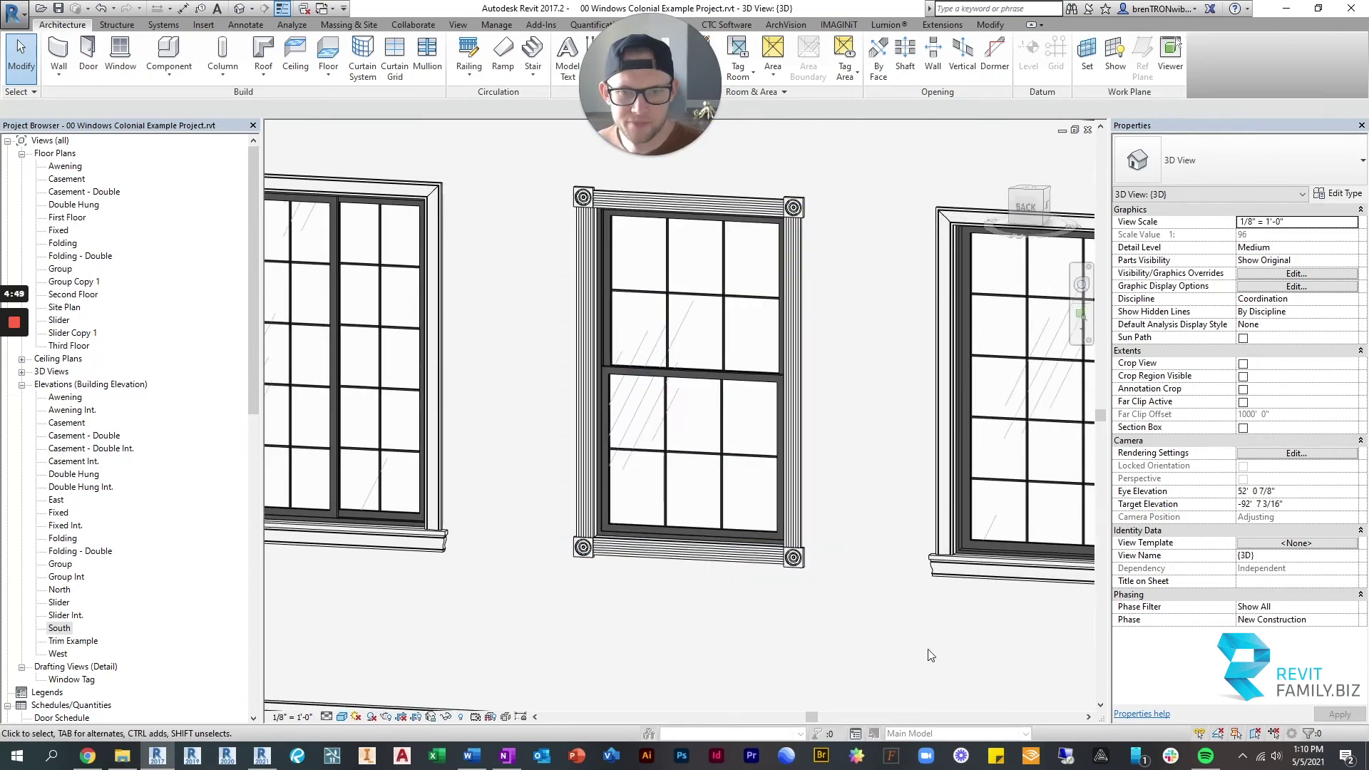
# Return to the exterior side around the double hung window, clear the selection, and bring all the window display walls into view.
pyautogui.scroll(-2, 884, 575)
pyautogui.click(804, 379)
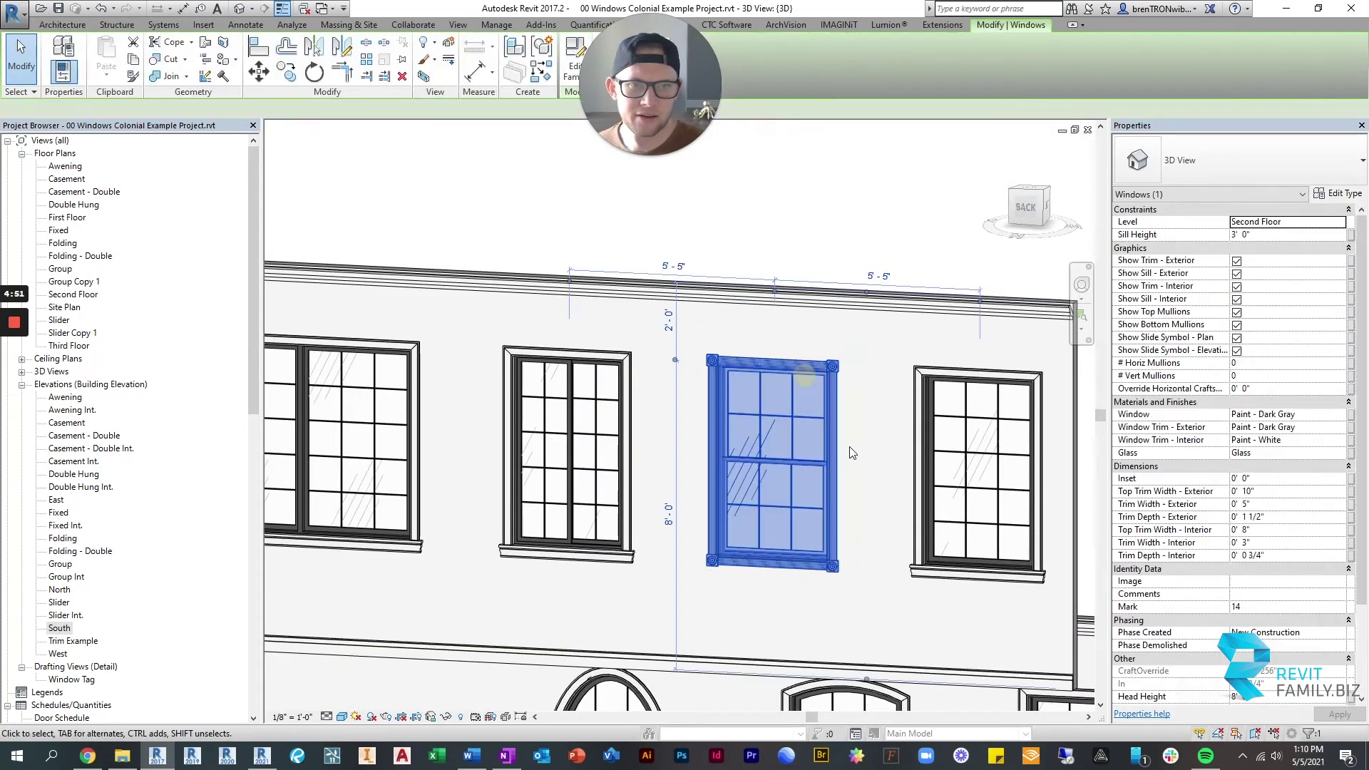
pyautogui.keyDown('shift'); pyautogui.moveTo(850, 453); pyautogui.dragTo(356, 496, button='middle'); pyautogui.keyUp('shift')
pyautogui.scroll(-2, 352, 498)
pyautogui.scroll(1, 340, 510)
pyautogui.click(340, 509)
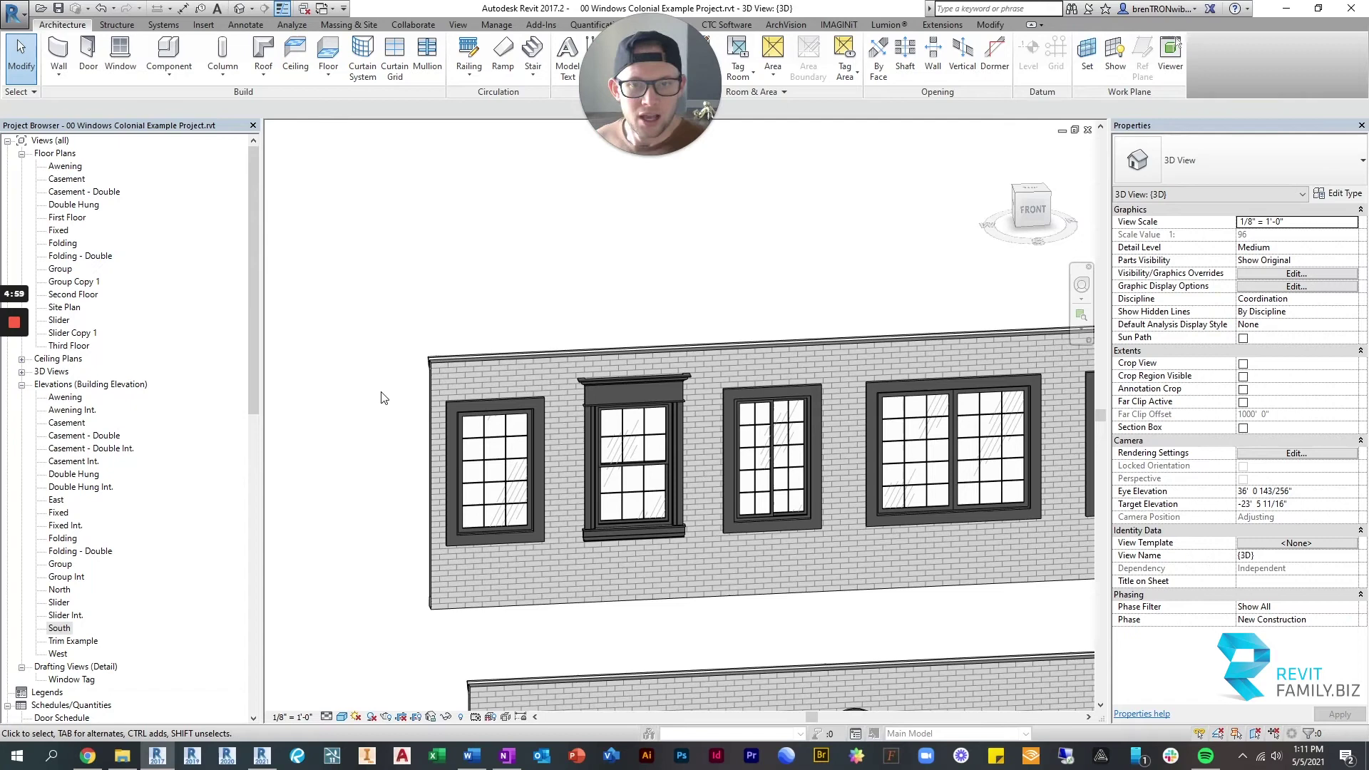
pyautogui.scroll(-3, 573, 400)
pyautogui.keyDown('shift'); pyautogui.moveTo(573, 400); pyautogui.dragTo(508, 458, button='middle'); pyautogui.keyUp('shift')
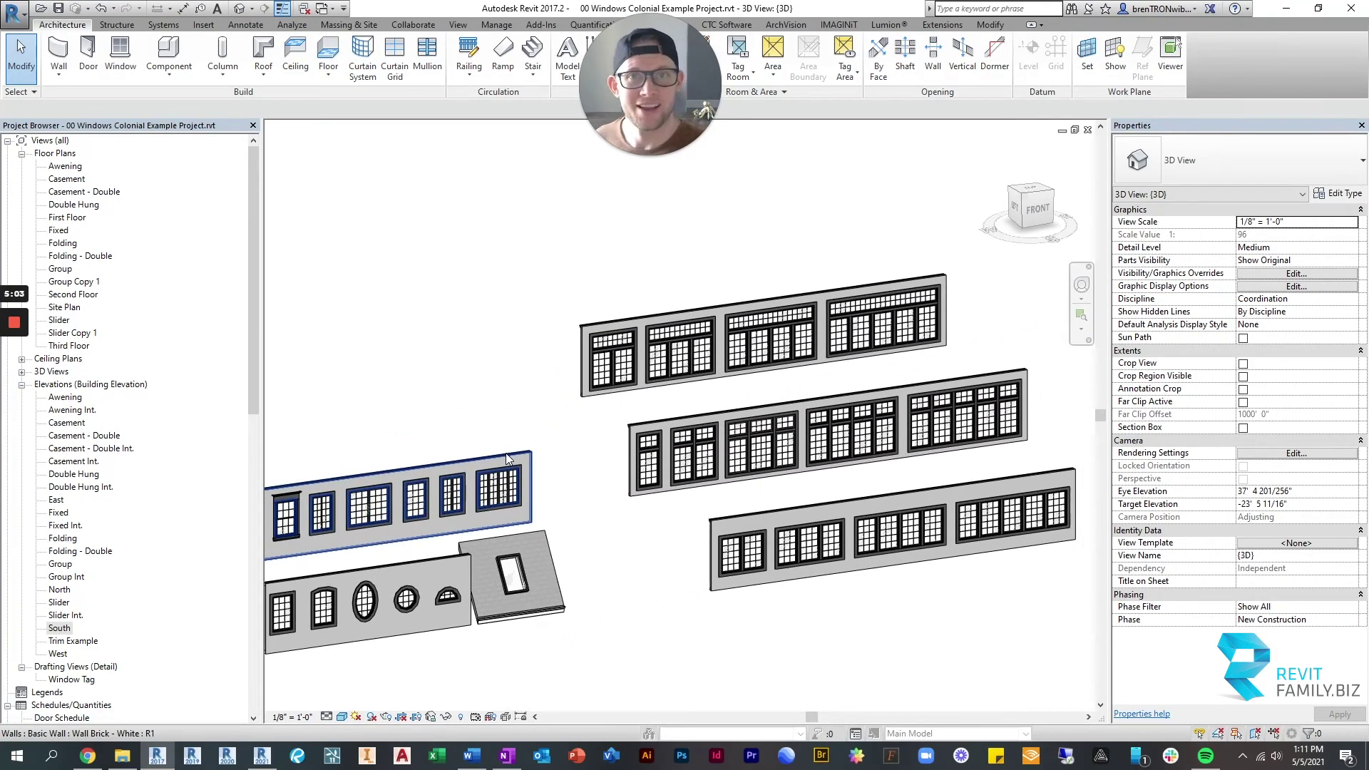